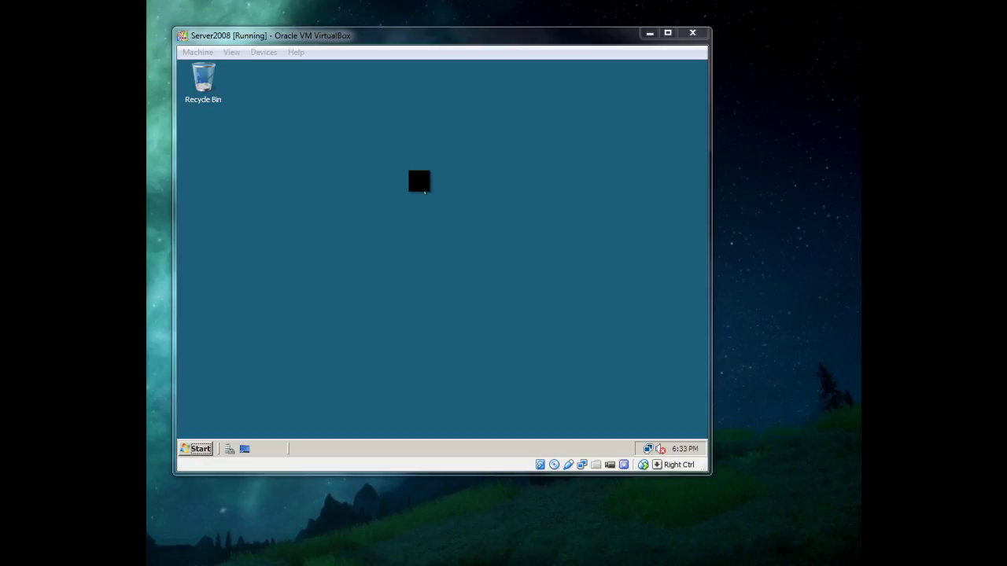
Open Server Manager and select the Windows Deployment Services role for installation on the server
click(227, 447)
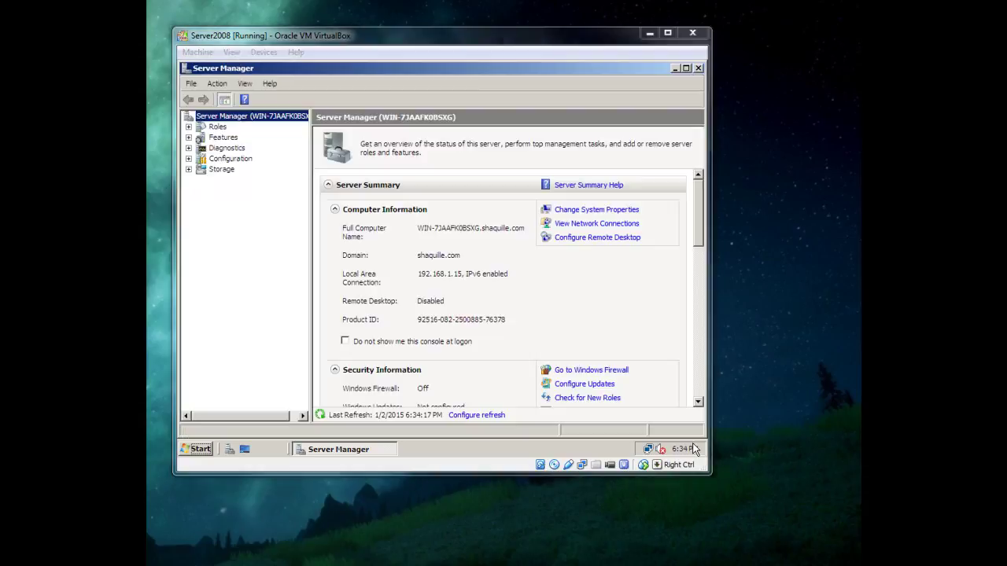
drag(703, 225, 702, 308)
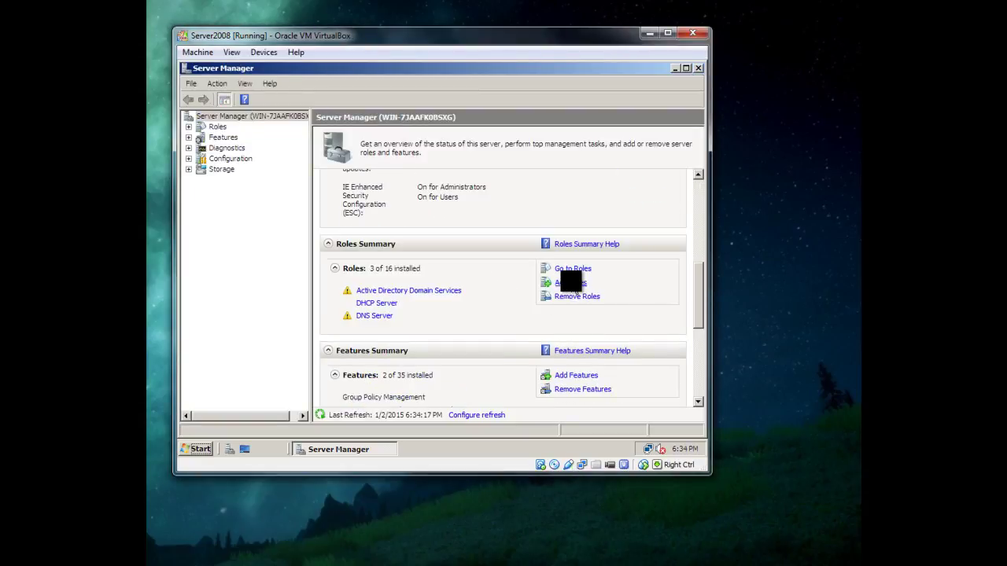
click(571, 283)
click(543, 428)
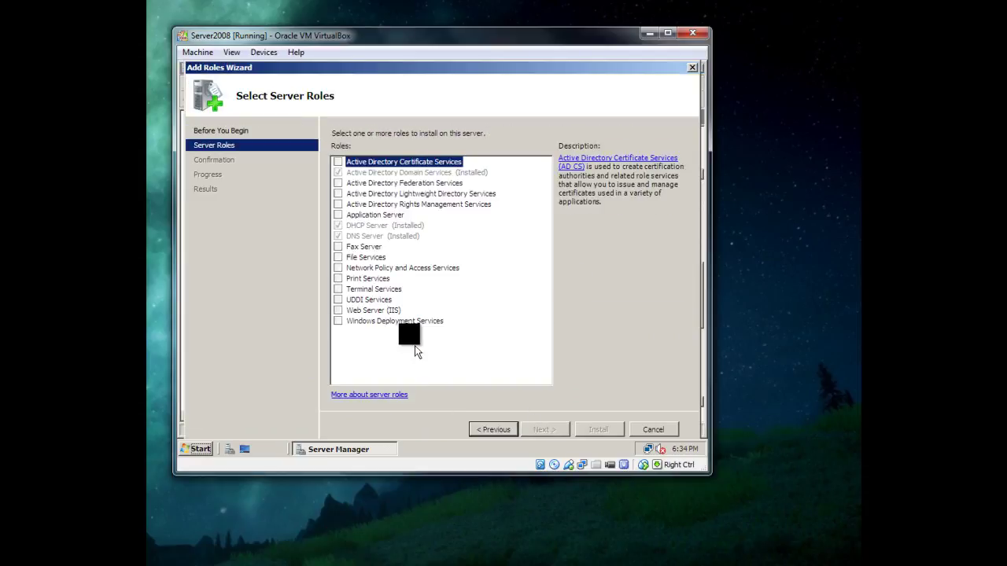
click(339, 321)
click(544, 429)
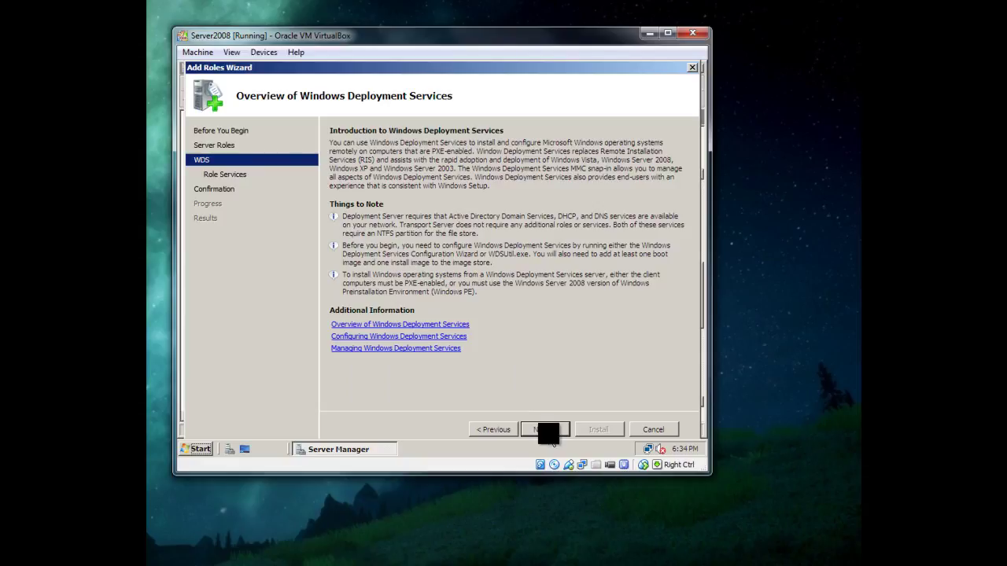
Install Windows Deployment Services with both the Deployment Server and Transport Server role services, and close the wizard
click(549, 431)
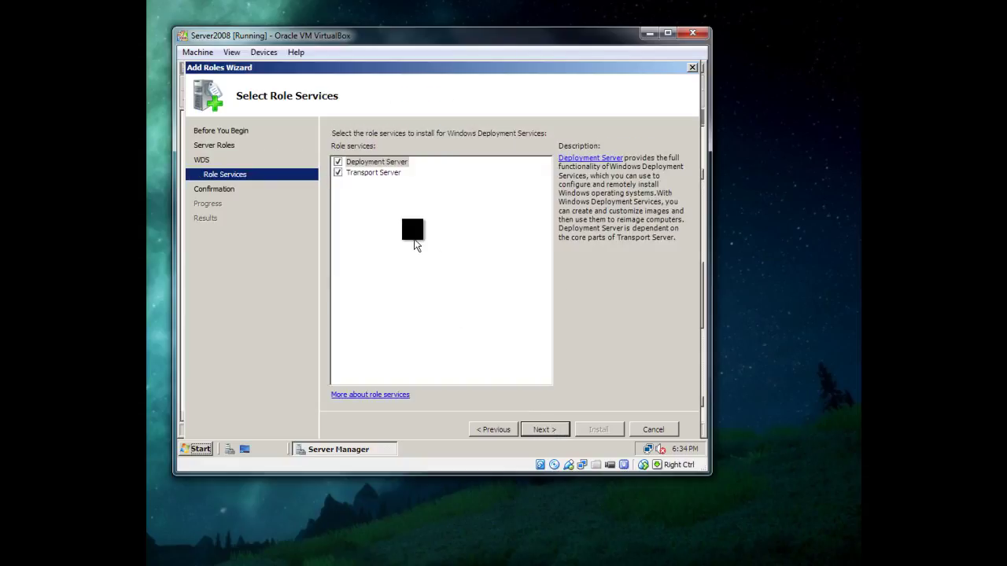
click(393, 162)
click(386, 172)
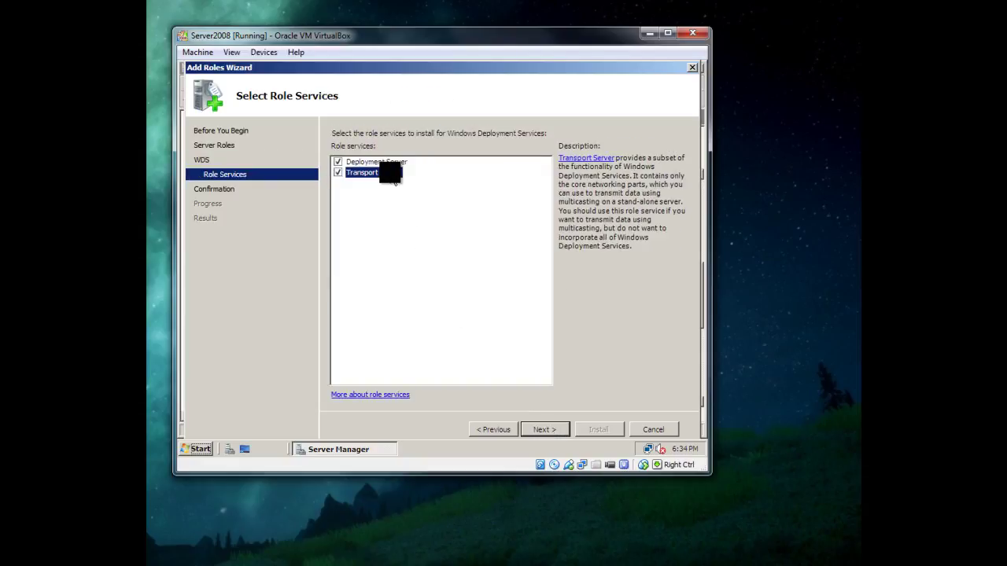
click(386, 161)
click(390, 173)
click(555, 432)
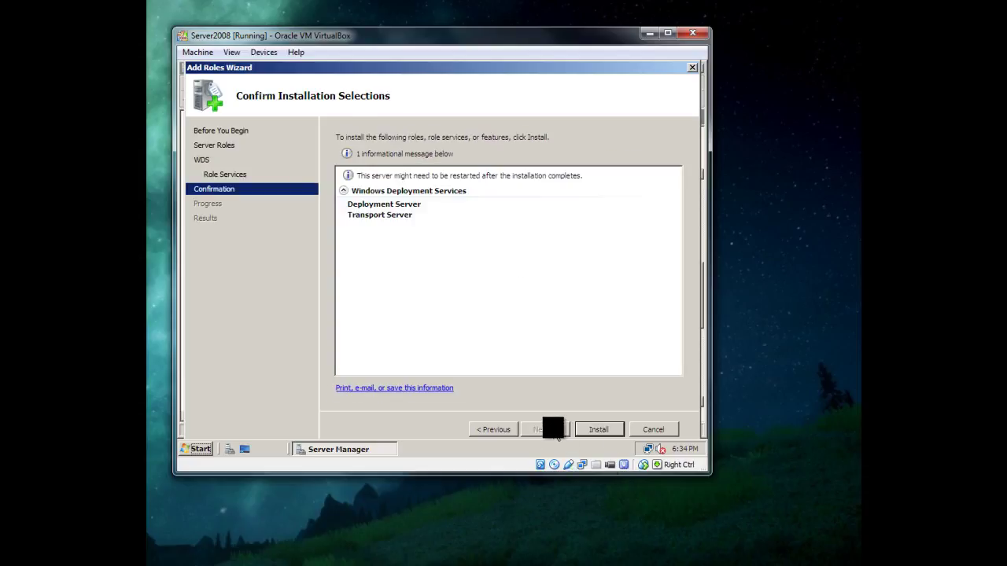
click(604, 435)
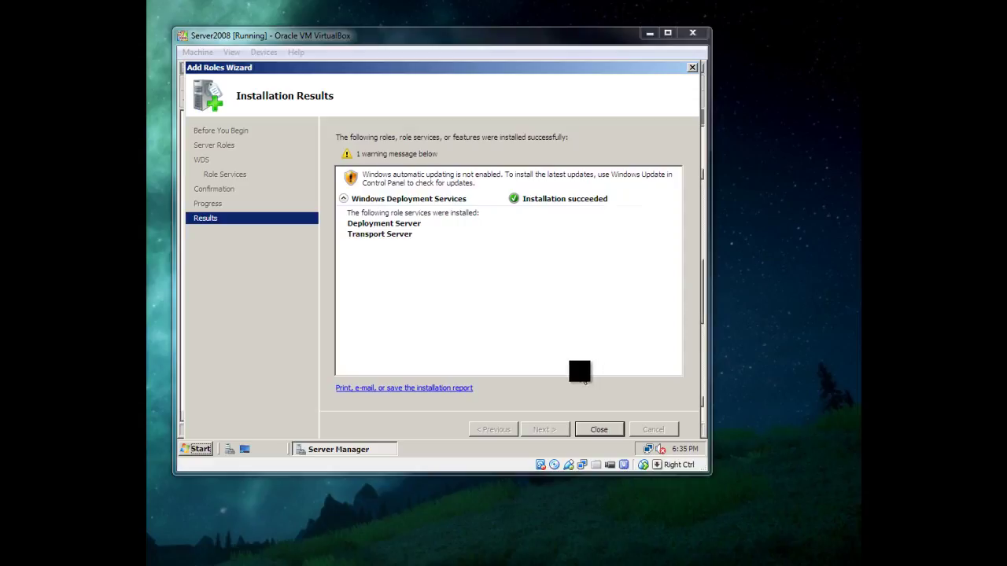
click(508, 195)
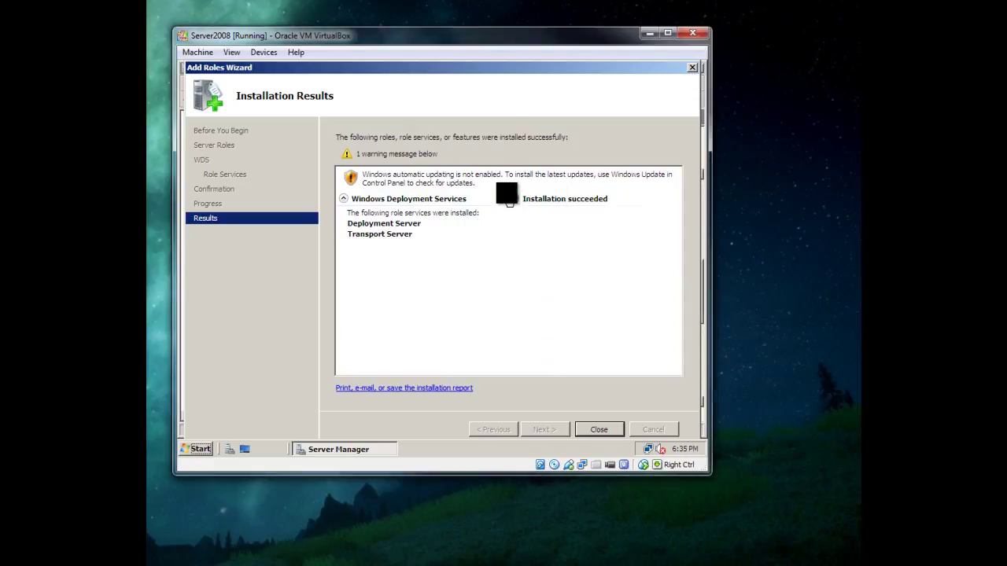
click(601, 431)
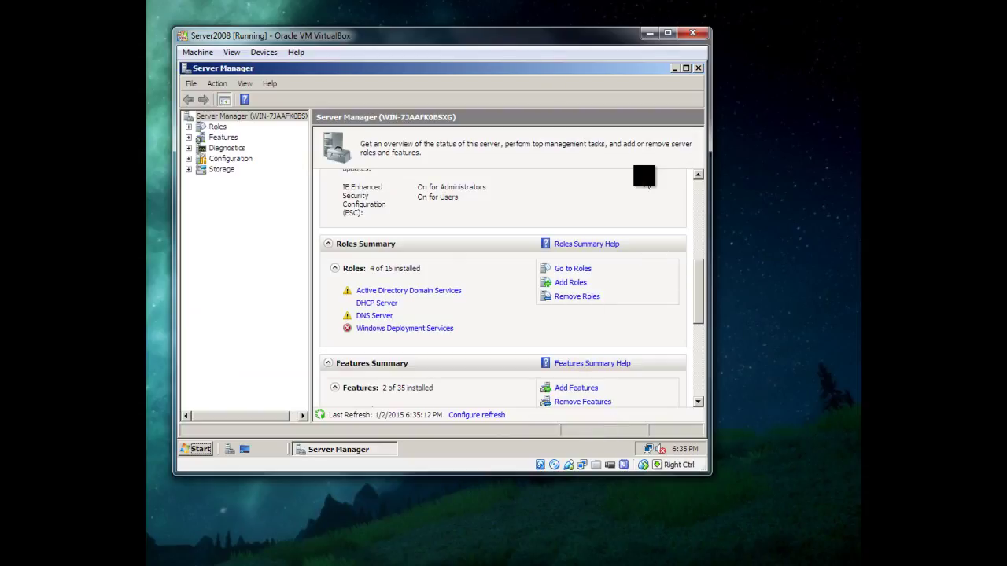
Close Server Manager and open the Windows Deployment Services administrative console
click(700, 68)
click(200, 449)
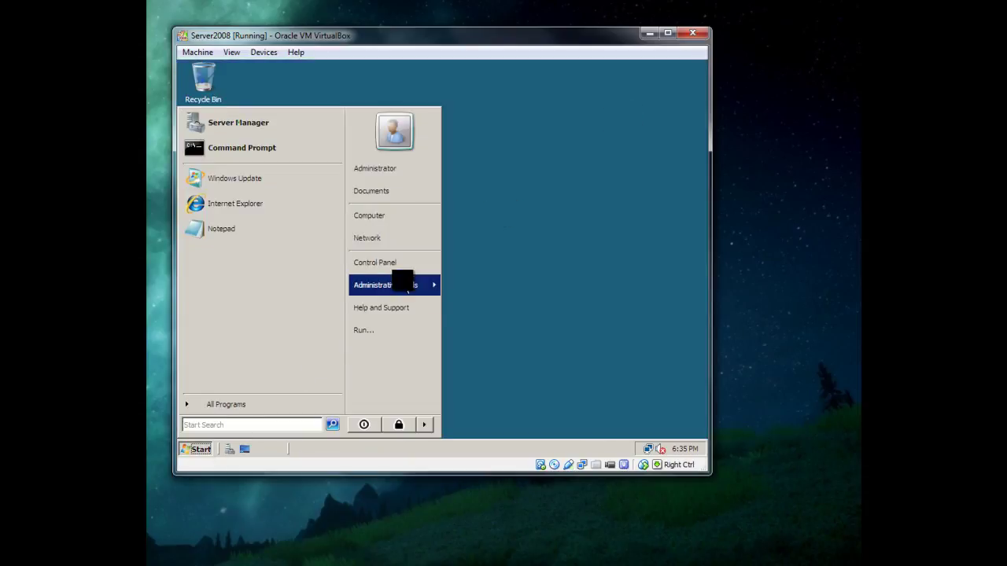
mouse_move(403, 281)
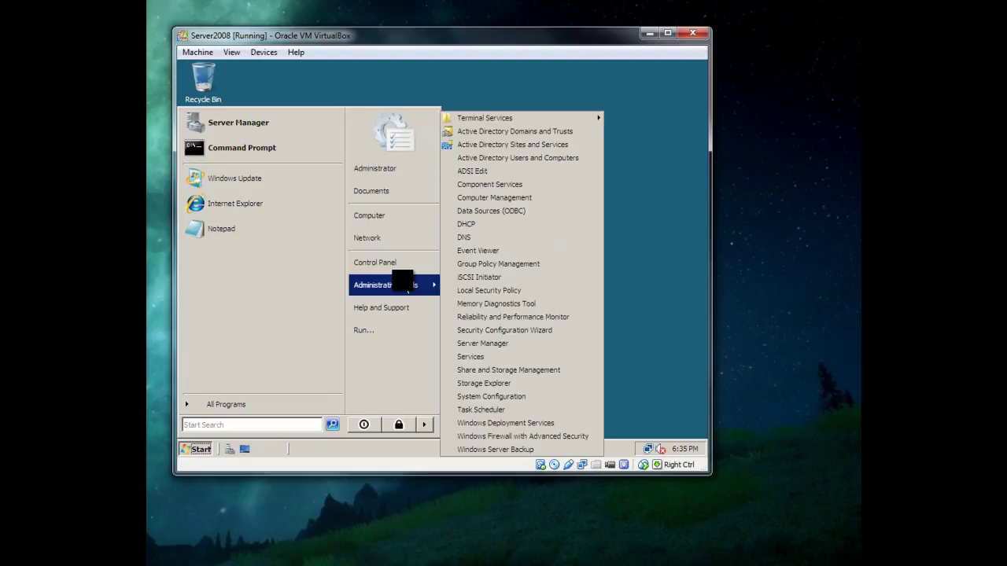
click(509, 425)
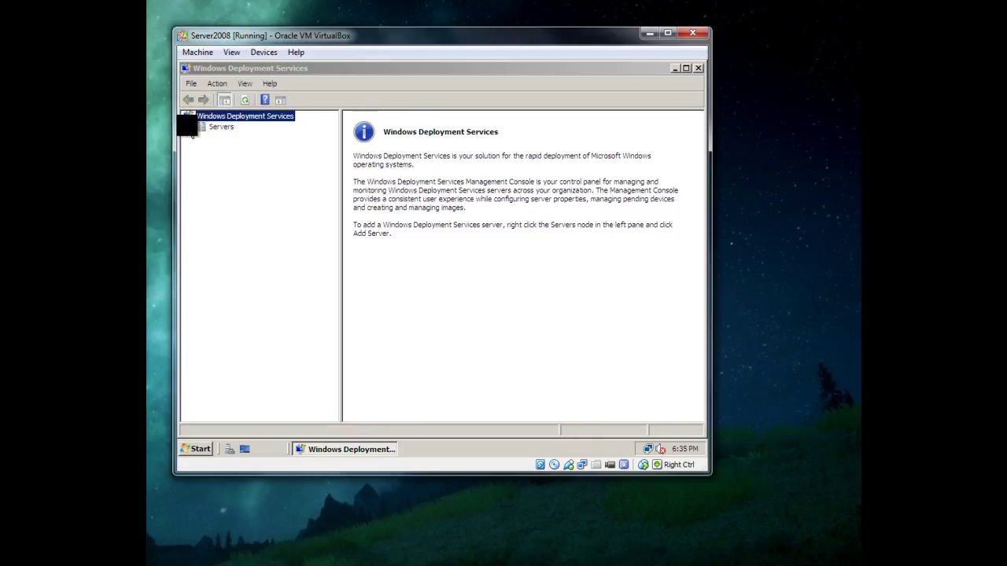
Start configuring the listed deployment server, accepting C:\RemoteInstall on the system volume as the remote installation folder
click(252, 140)
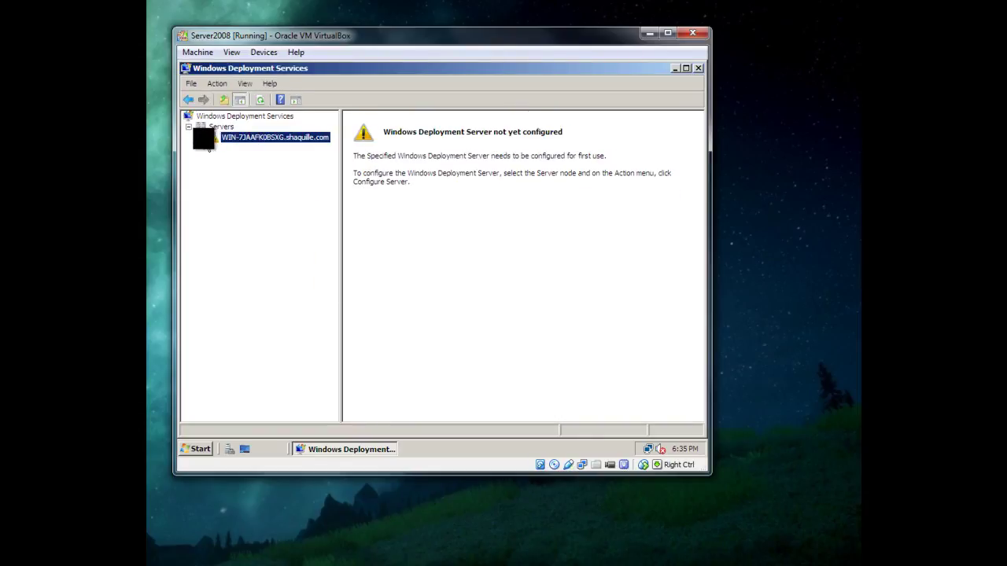
right_click(268, 140)
click(401, 153)
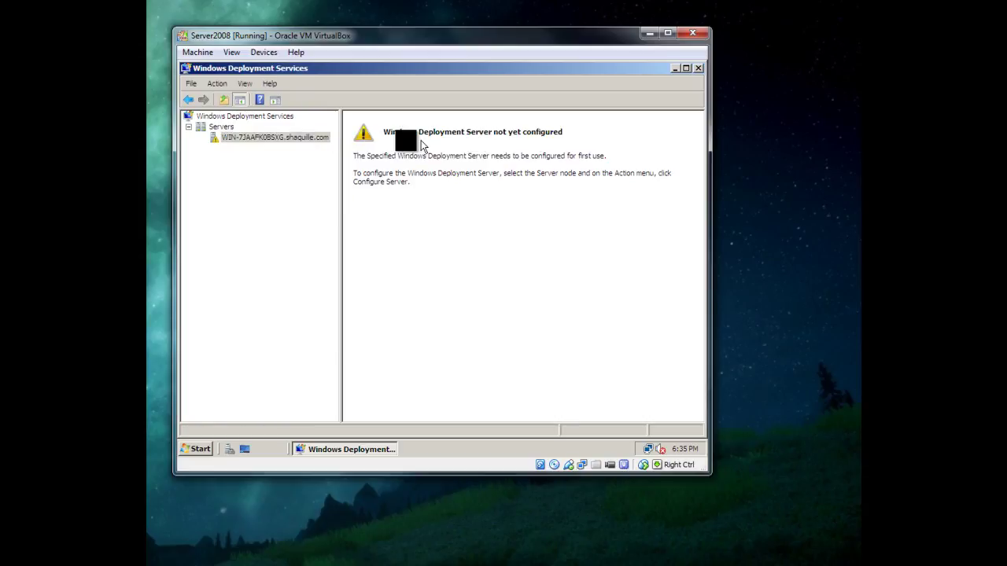
right_click(291, 142)
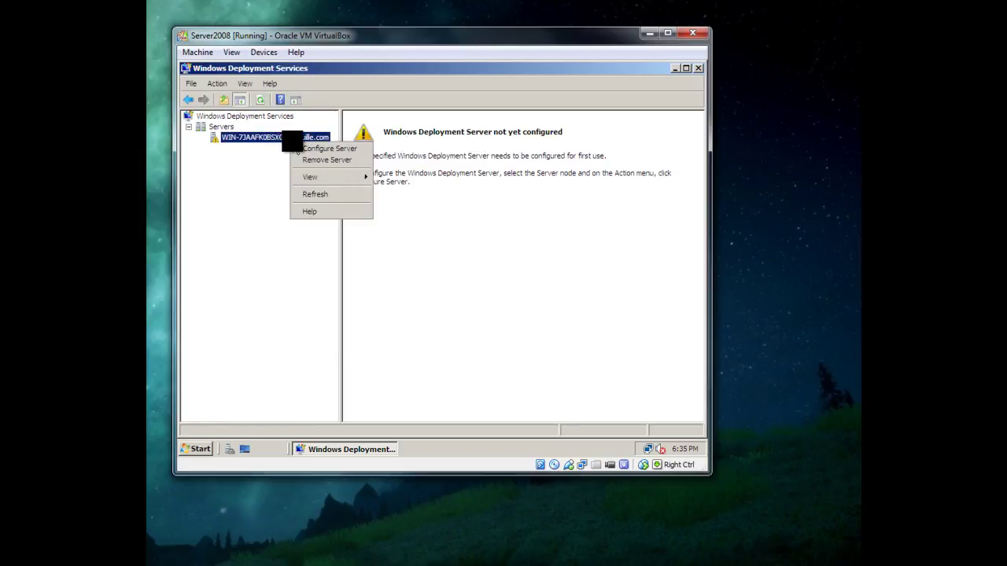
click(364, 150)
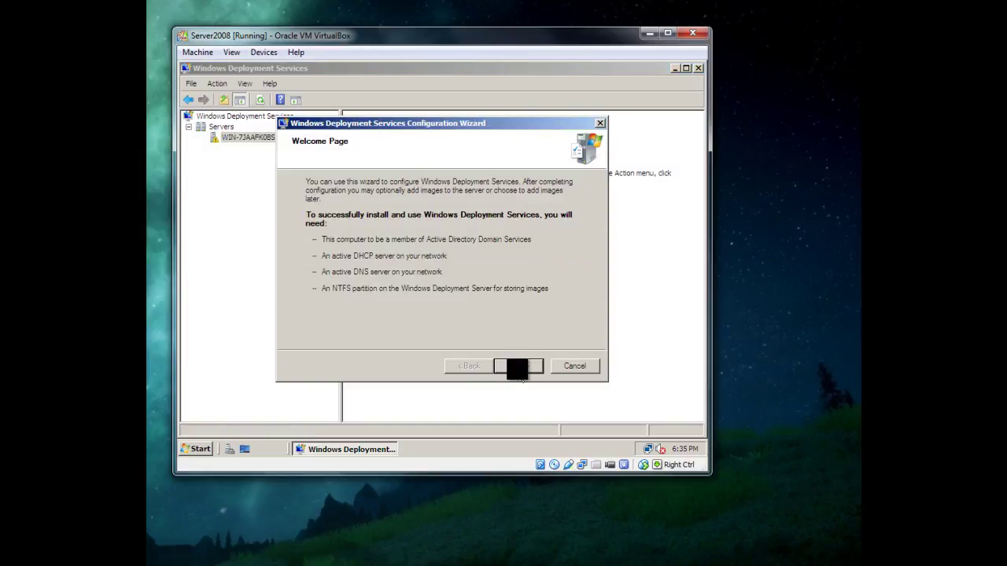
click(519, 368)
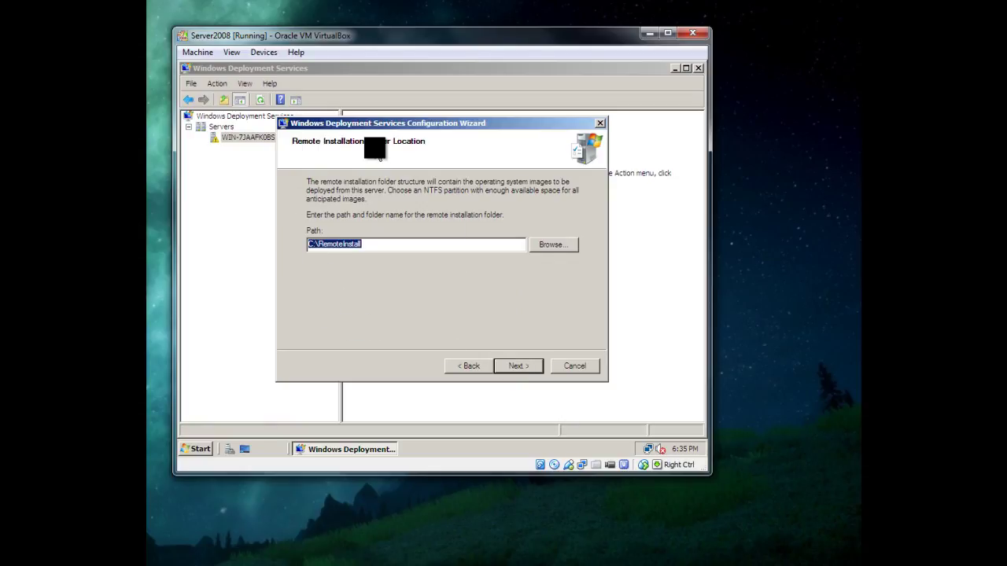
click(519, 366)
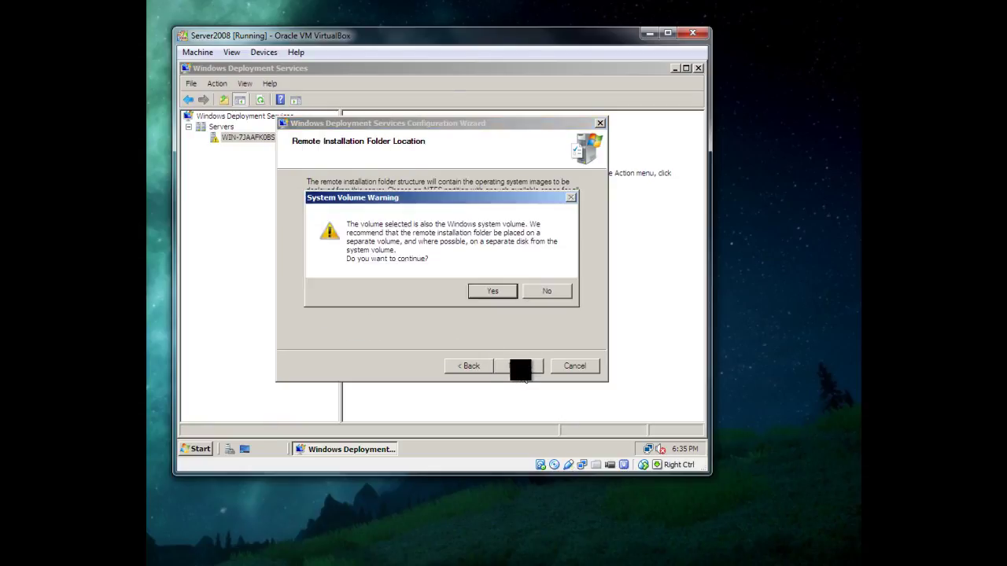
click(487, 293)
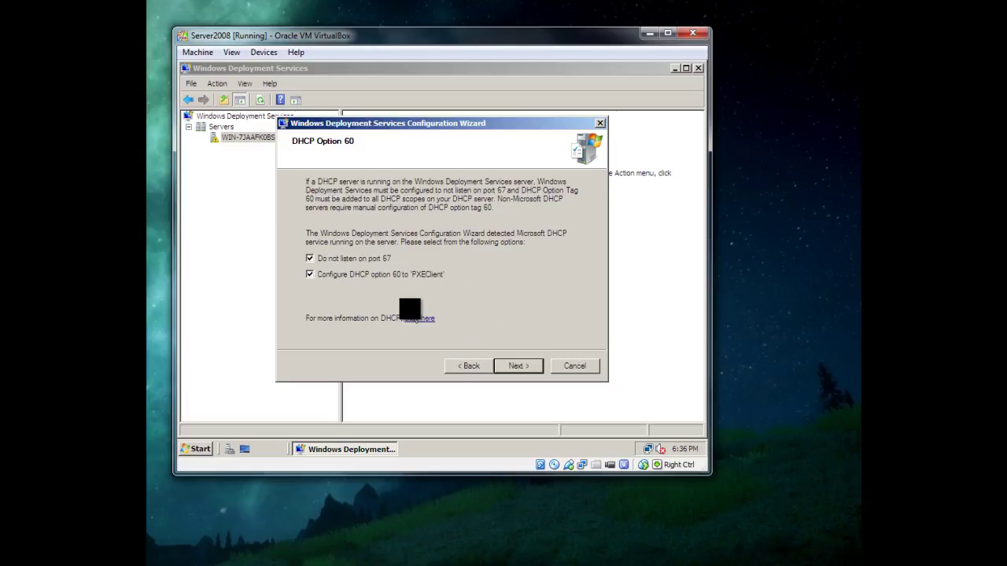
Keep both DHCP Option 60 settings enabled, make PXE respond to all known and unknown clients, and finish the configuration
click(517, 366)
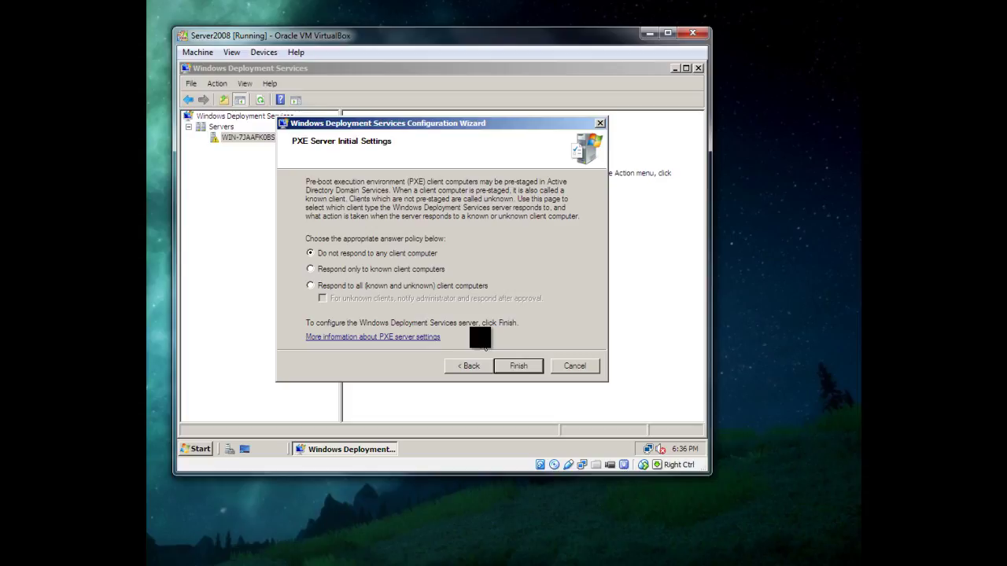
click(350, 286)
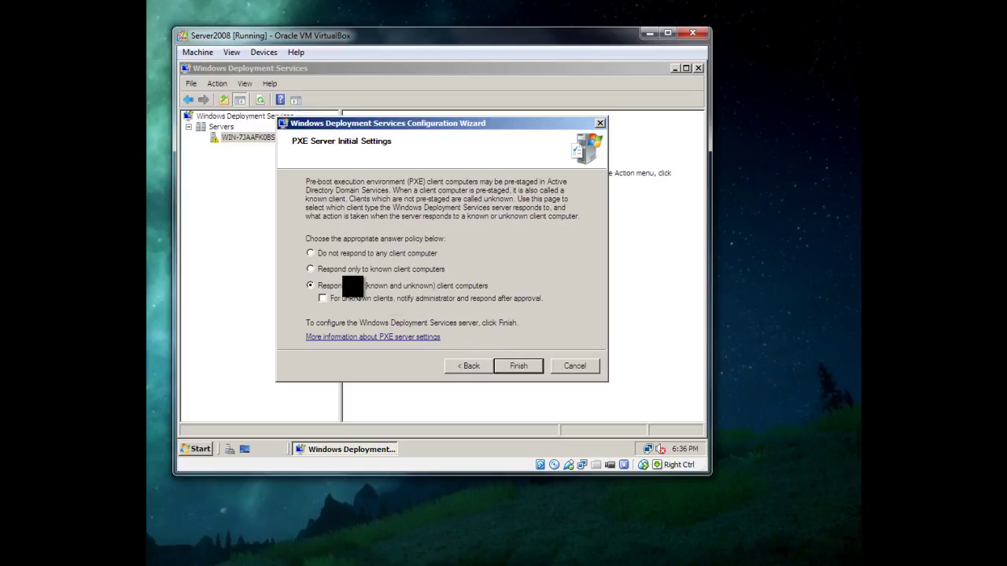
click(508, 371)
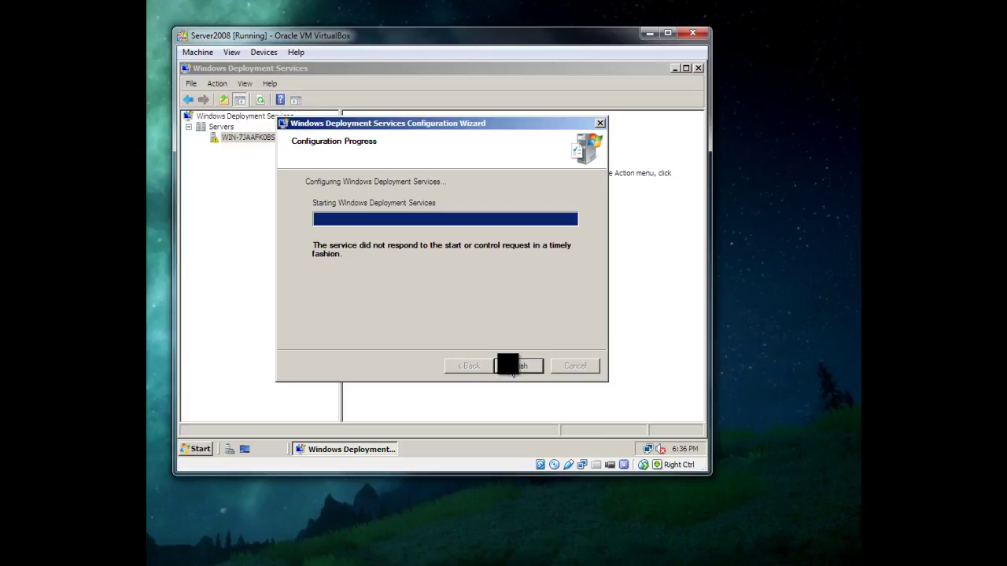
click(515, 367)
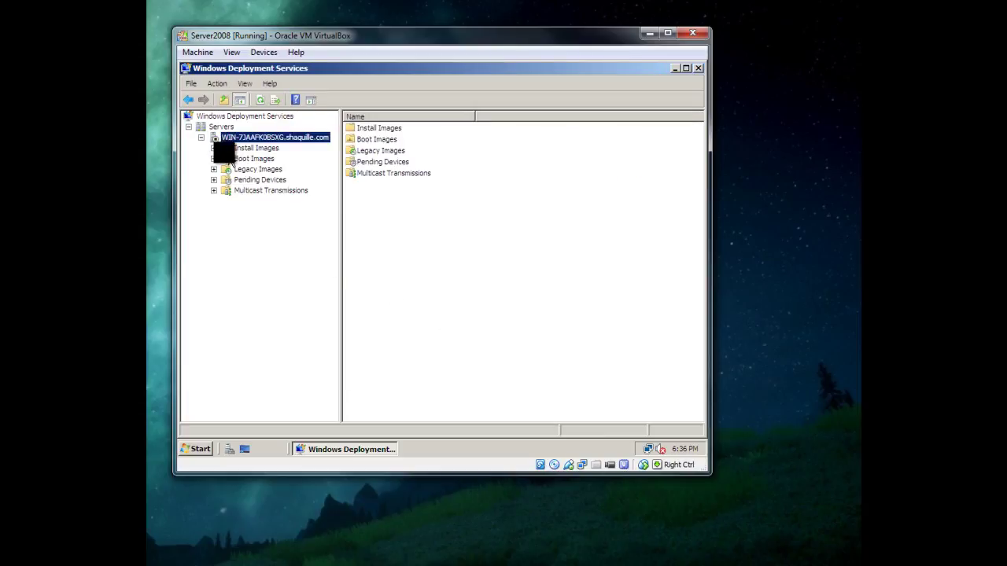
Expand the server's Install Images and start adding an install image to ImageGroup1
click(213, 148)
click(259, 158)
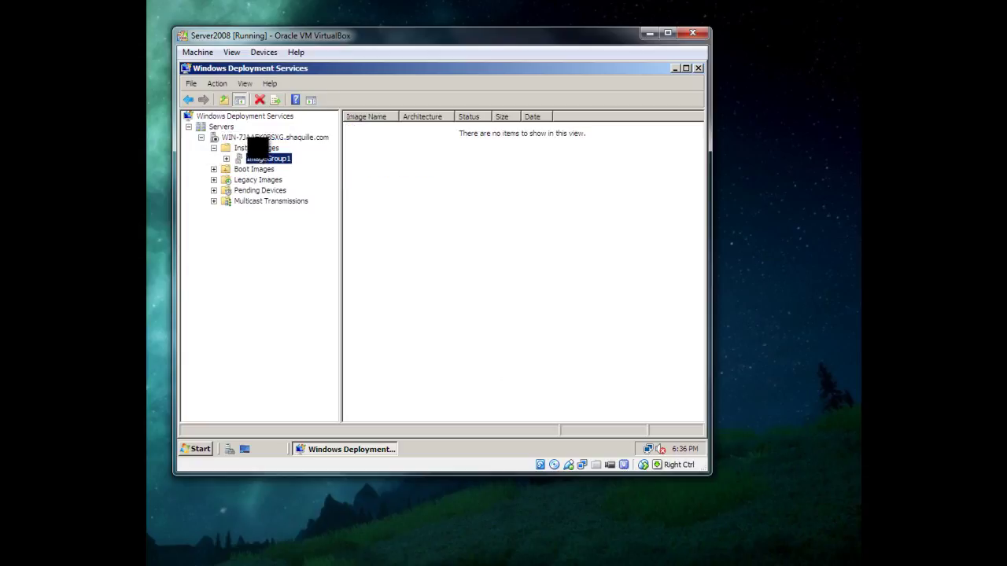
click(258, 146)
click(262, 158)
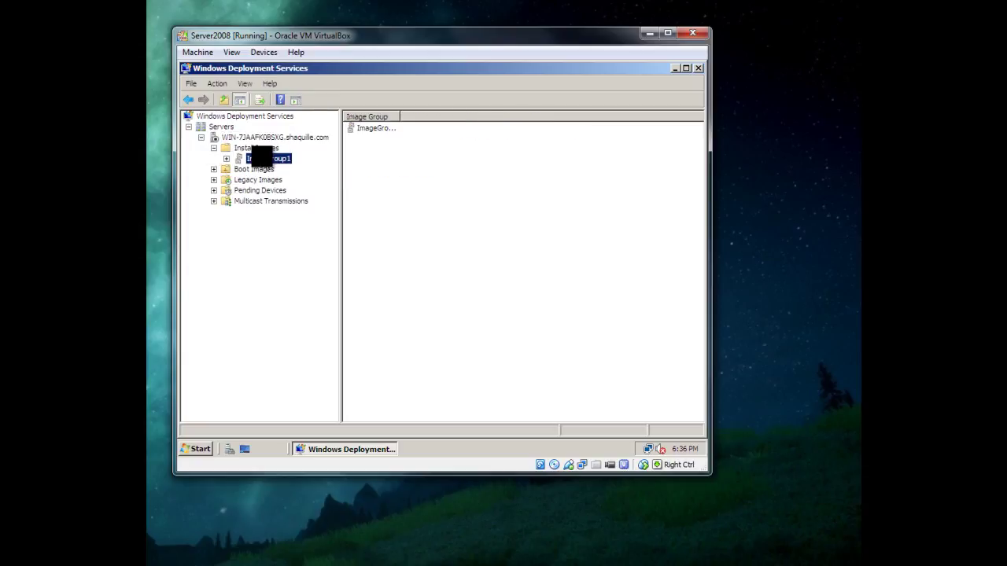
right_click(275, 159)
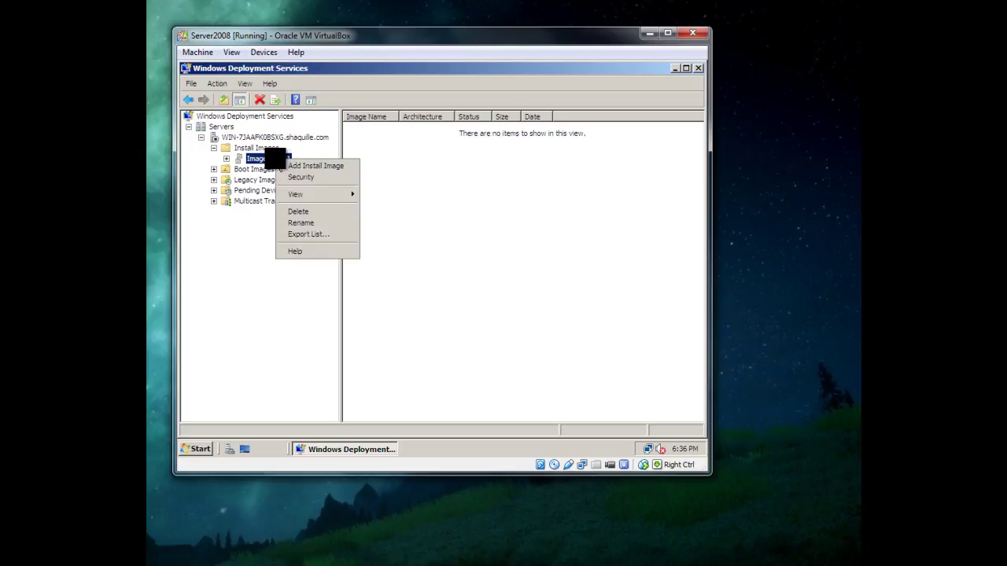
click(295, 165)
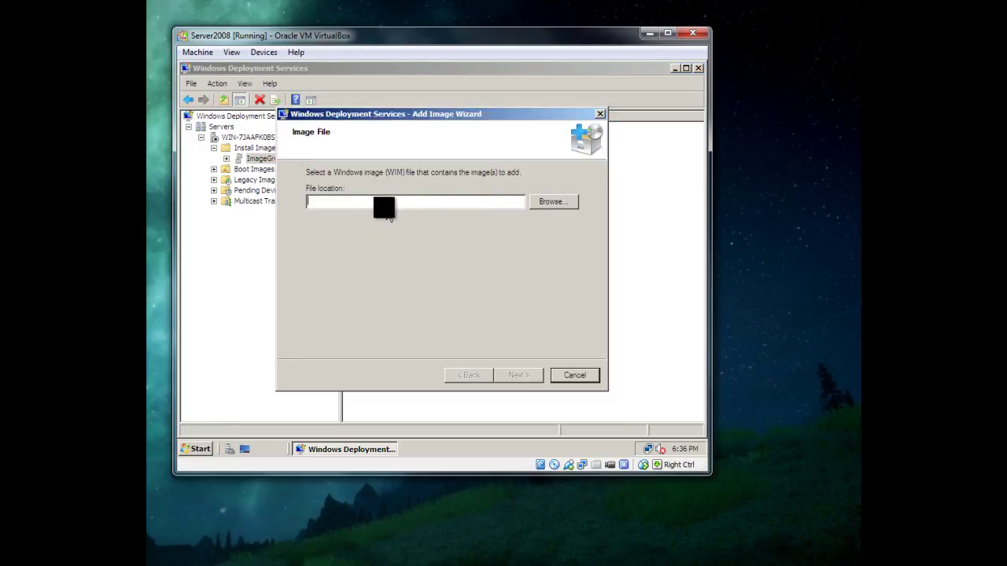
Choose install.wim from the sources folder on CD drive D: as the Windows image file to add
click(556, 202)
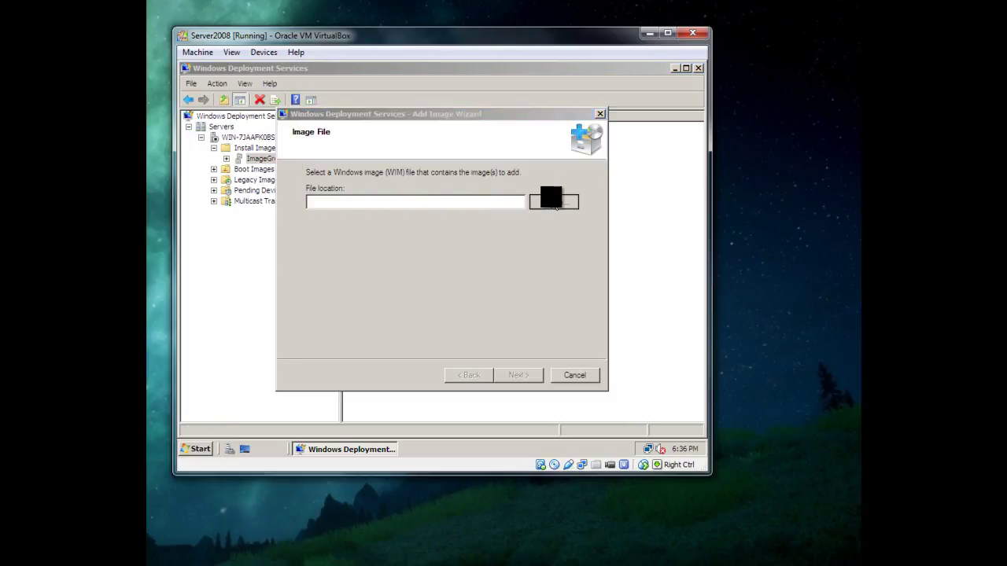
click(275, 228)
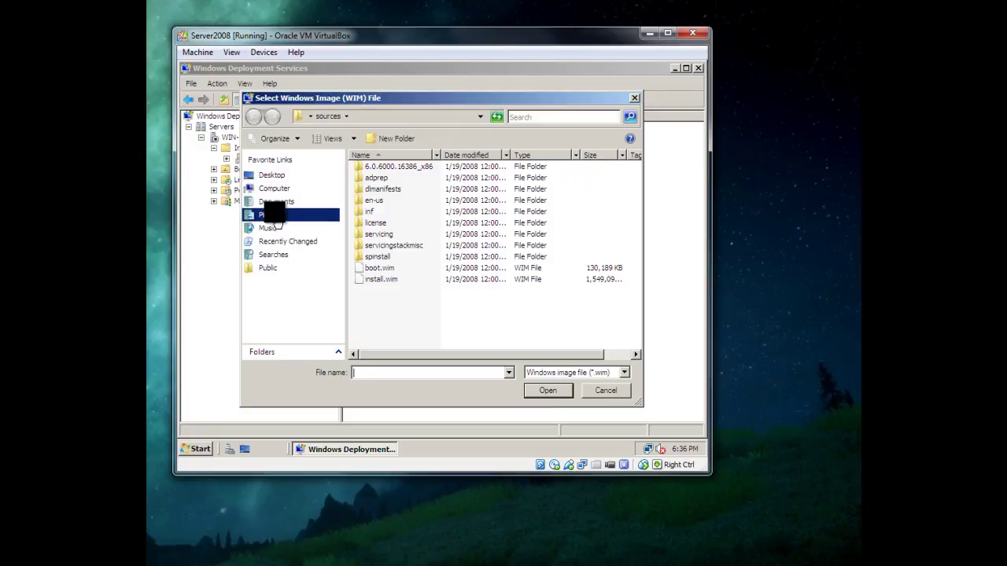
click(273, 189)
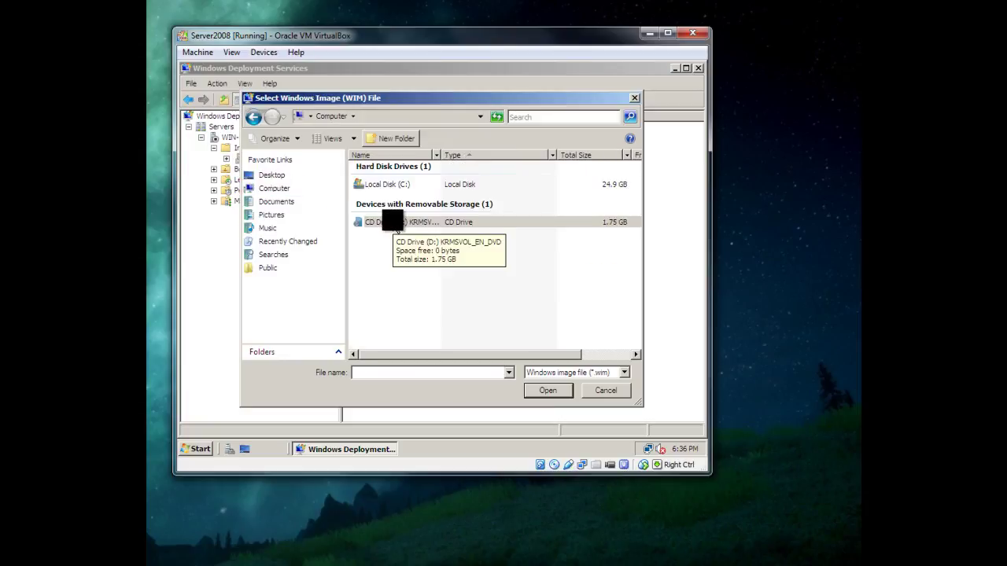
double_click(397, 223)
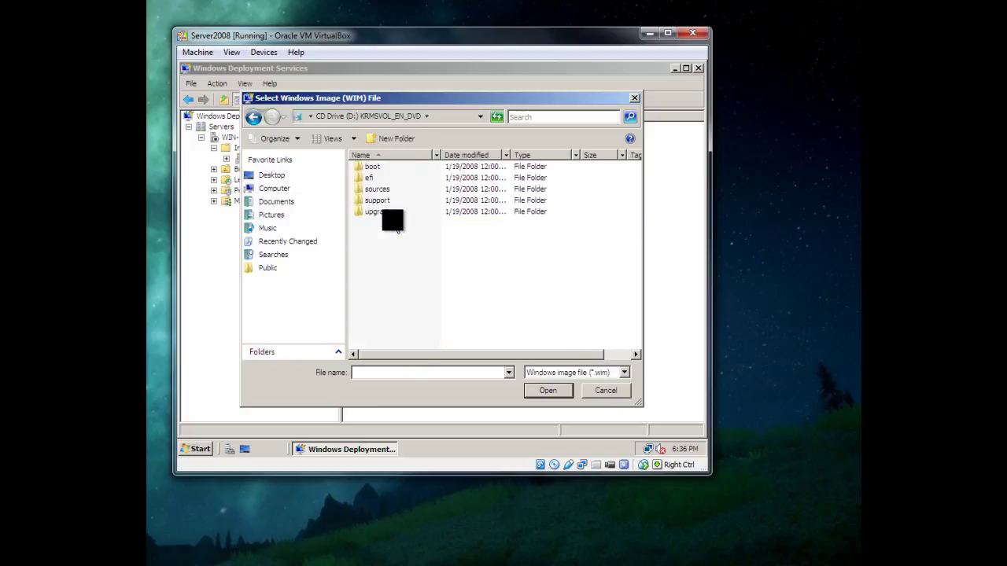
double_click(383, 190)
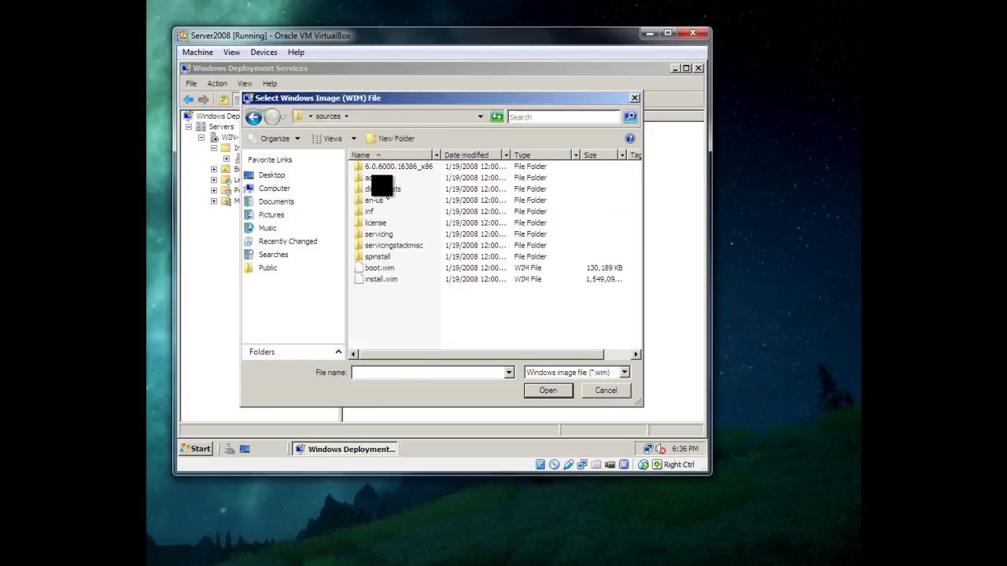
click(386, 279)
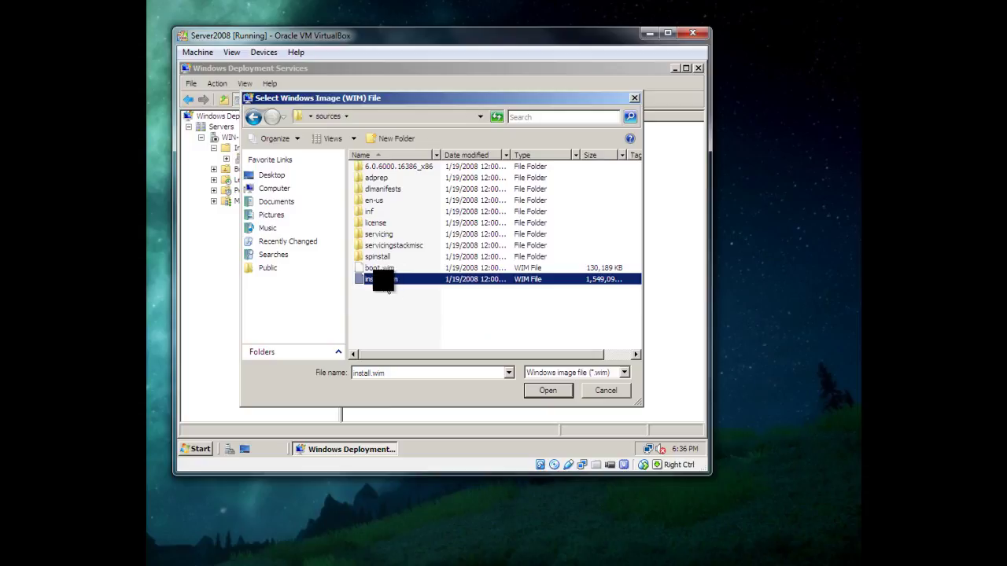
click(550, 393)
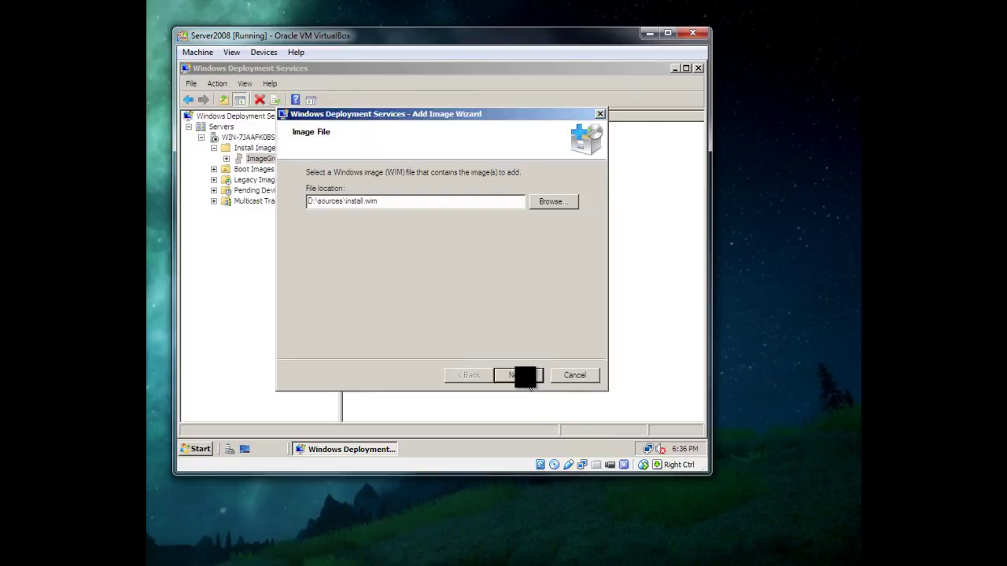
Leave only the Windows Longhorn SERVERENTERPRISE image selected in the list of available images
click(526, 378)
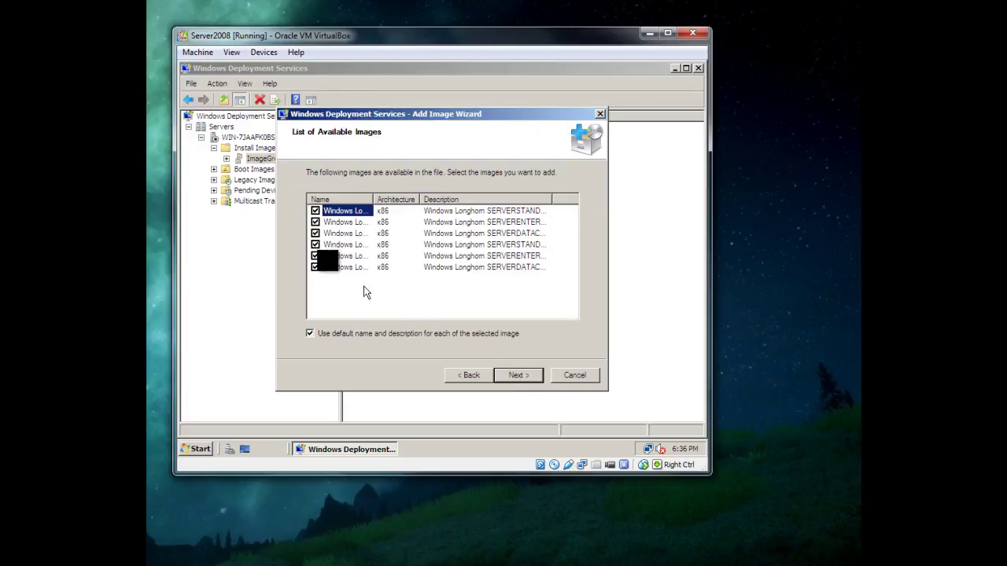
drag(371, 200, 473, 199)
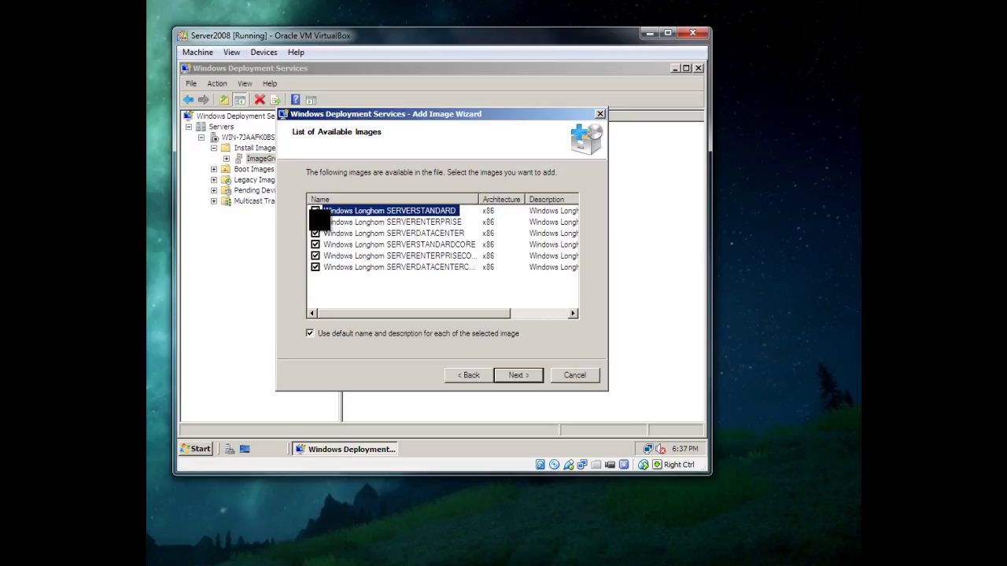
click(315, 210)
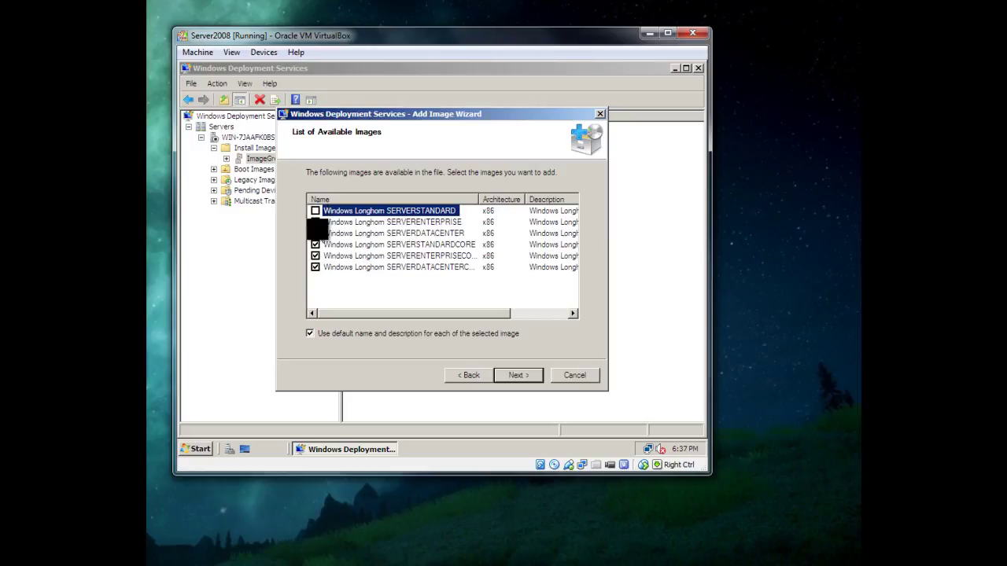
click(314, 233)
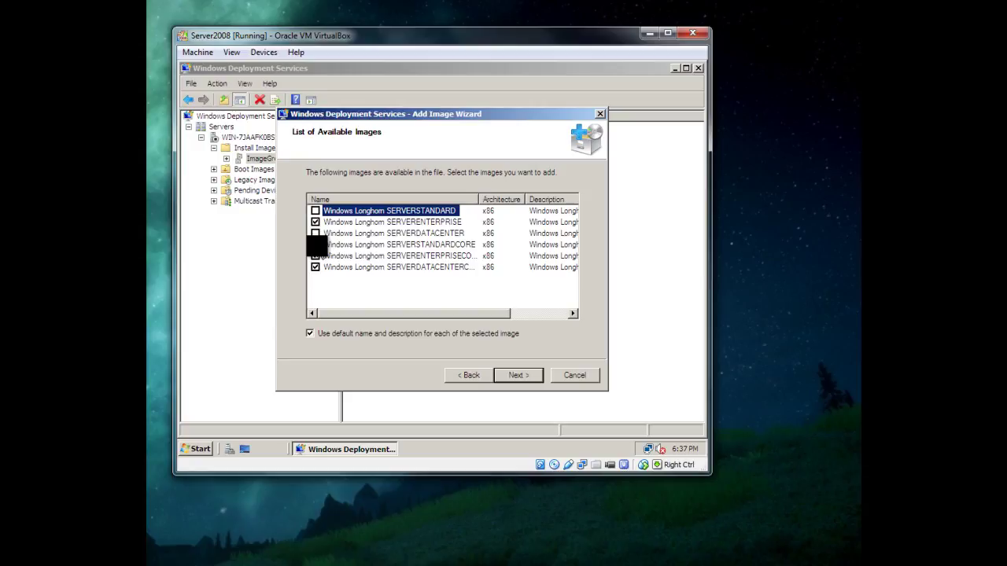
click(315, 245)
click(315, 256)
click(315, 267)
click(400, 222)
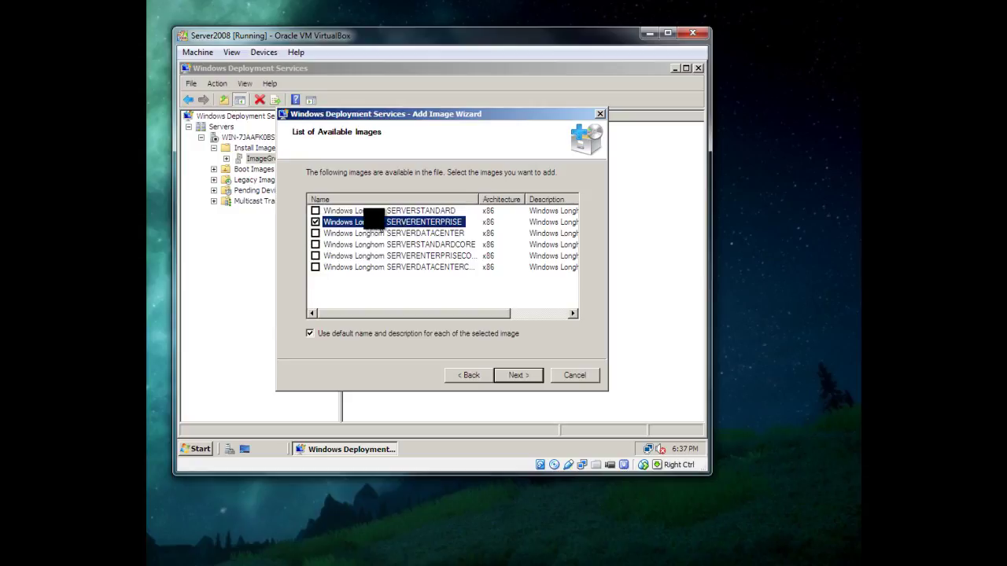
Keep the default name and description, add the selected install image to ImageGroup1, and finish the wizard
click(517, 370)
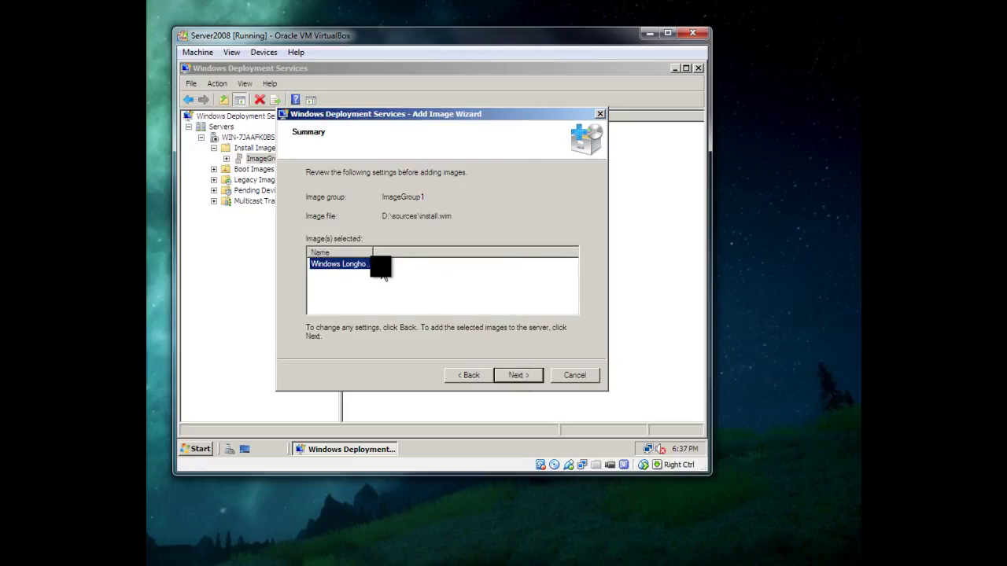
drag(373, 251, 446, 252)
click(515, 377)
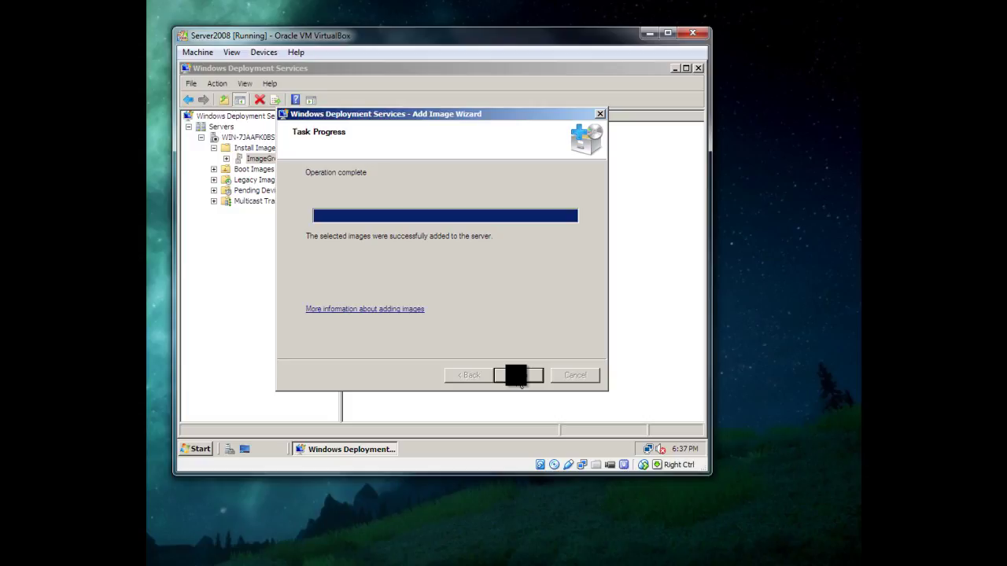
click(520, 381)
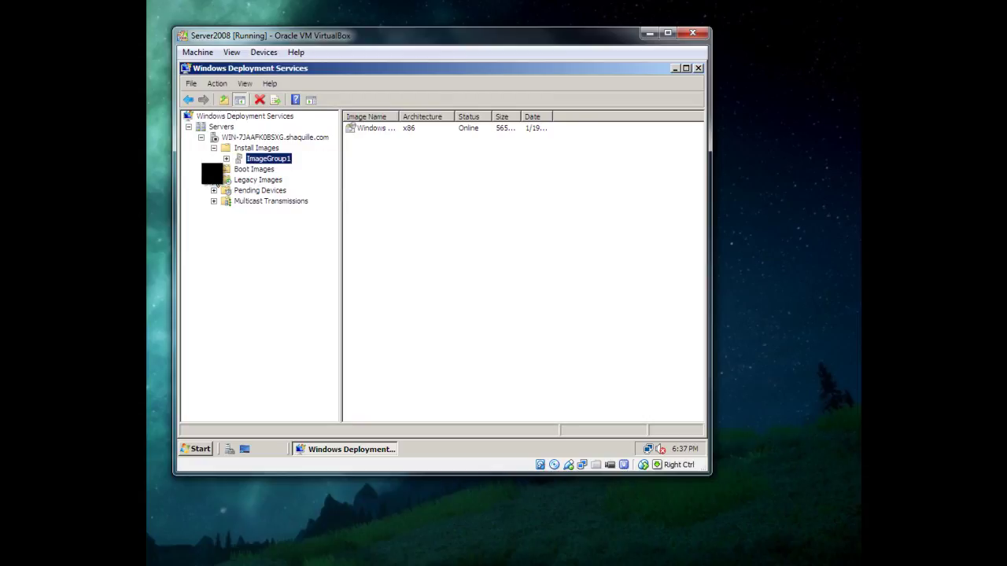
Start adding a boot image to Boot Images, choosing boot.wim from the sources folder as its image file
click(250, 169)
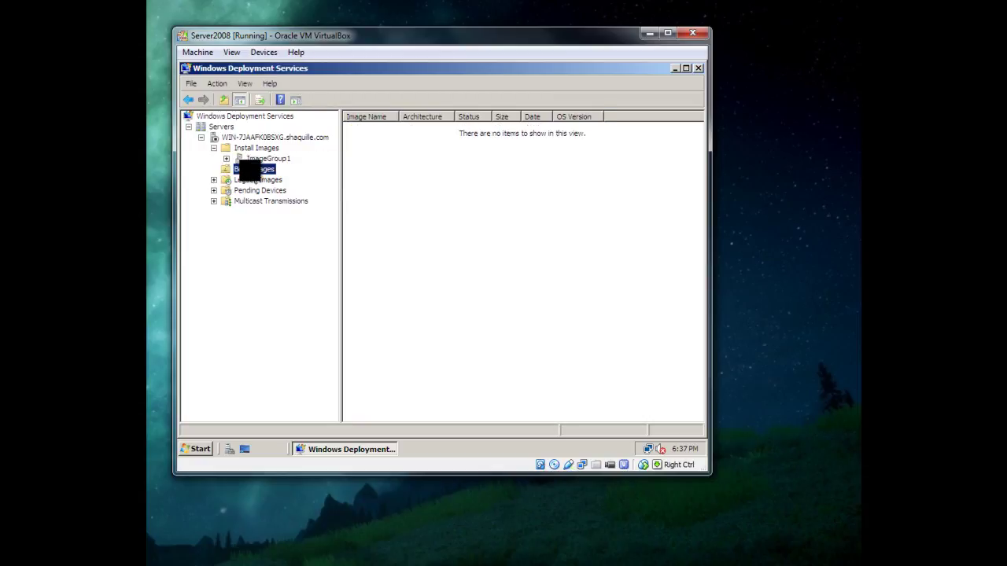
right_click(248, 170)
click(290, 180)
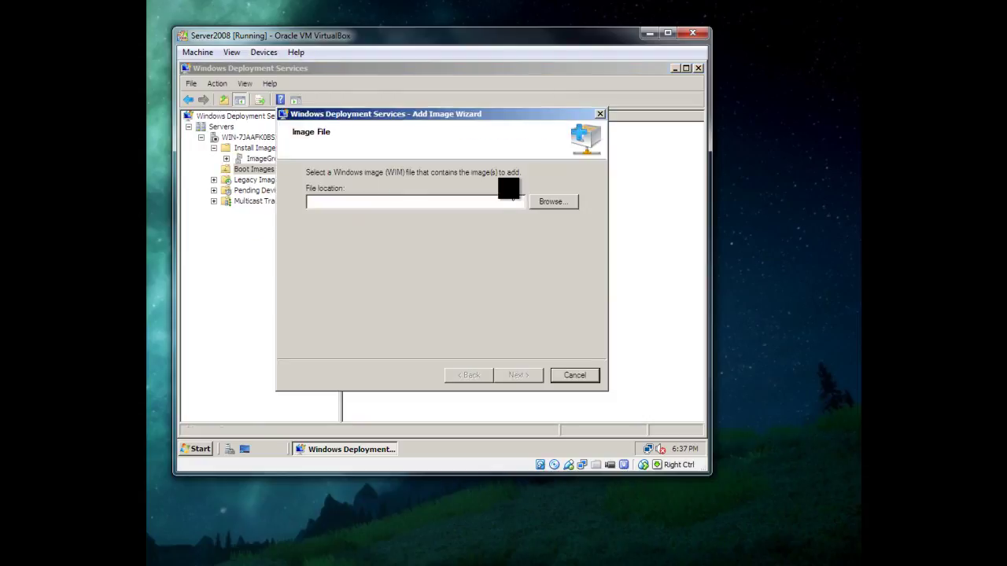
click(554, 205)
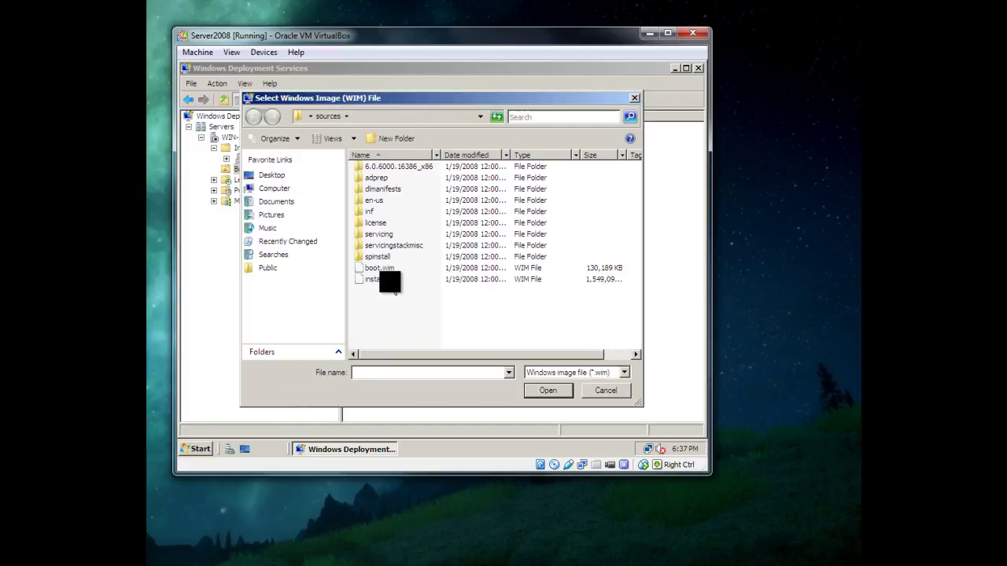
click(383, 279)
click(382, 268)
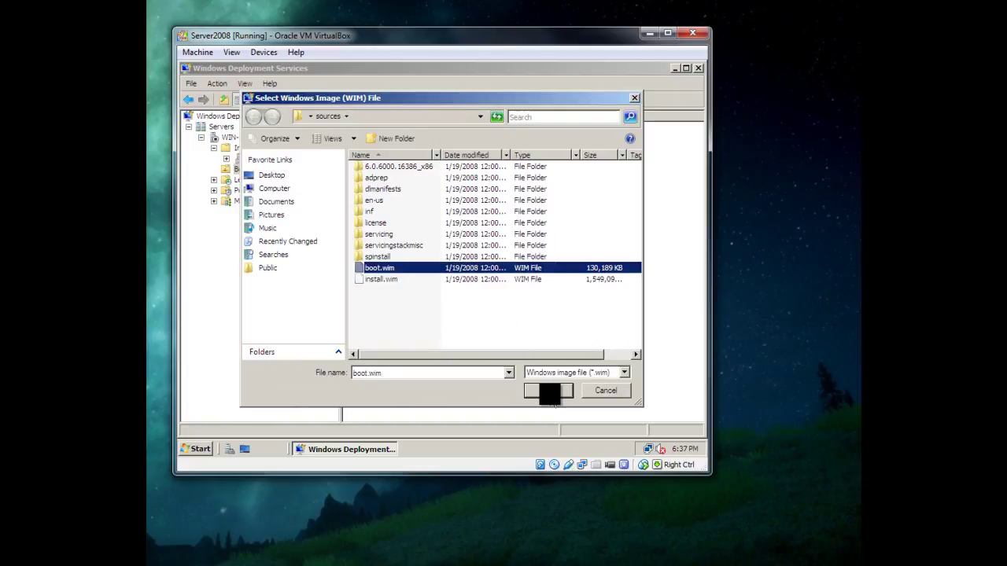
click(544, 392)
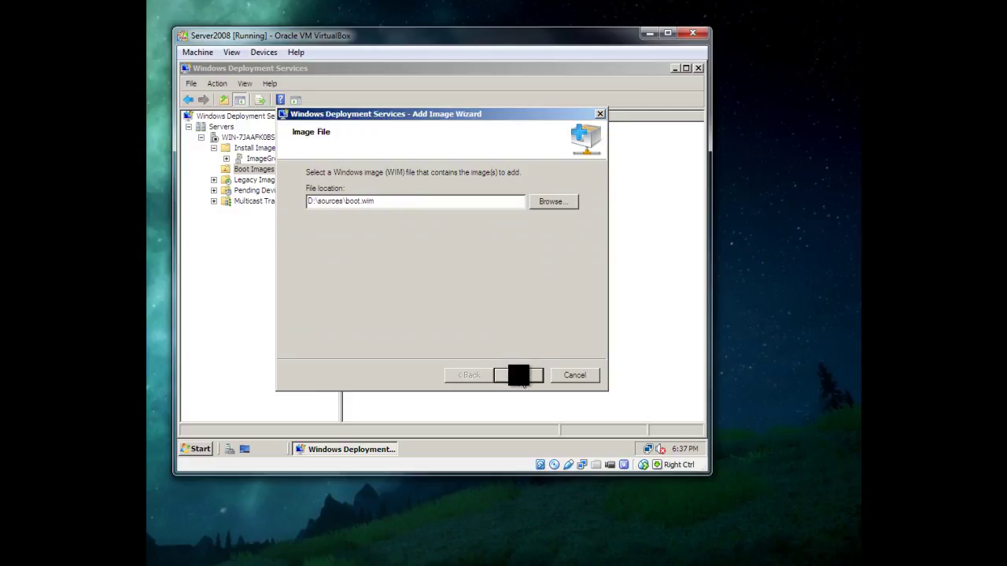
Accept the boot image's default name and description, add it to the server, and finish the wizard
click(519, 376)
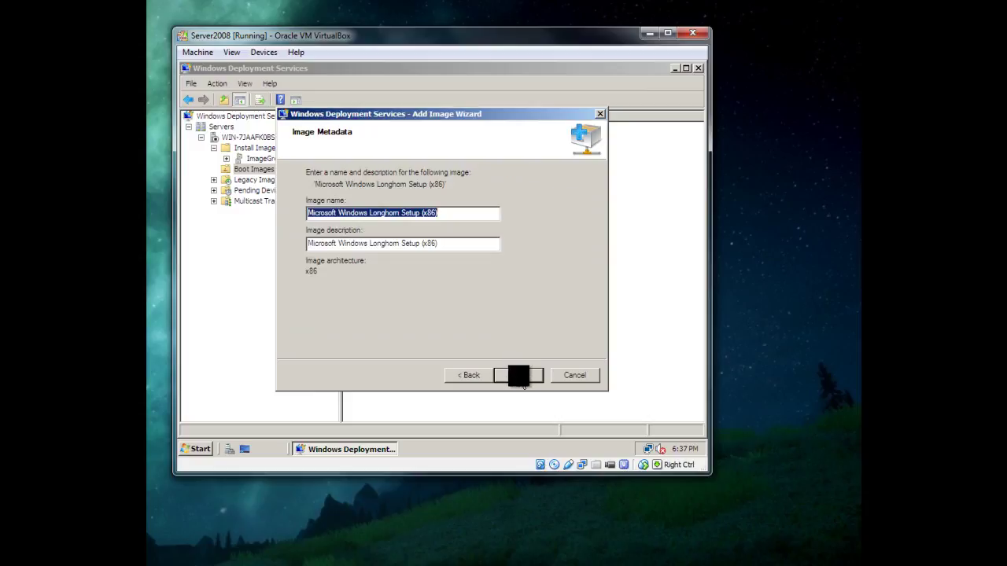
click(522, 381)
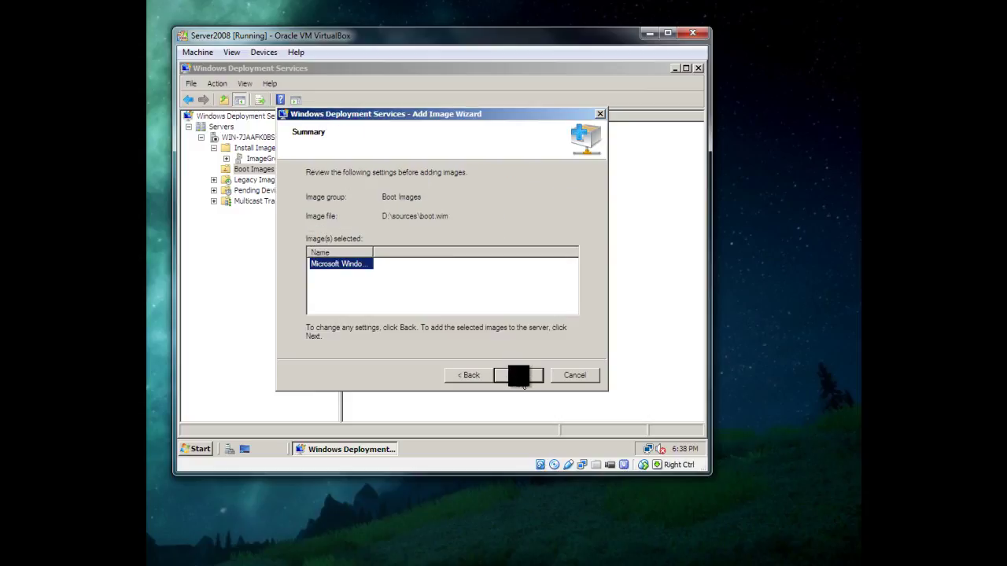
click(523, 382)
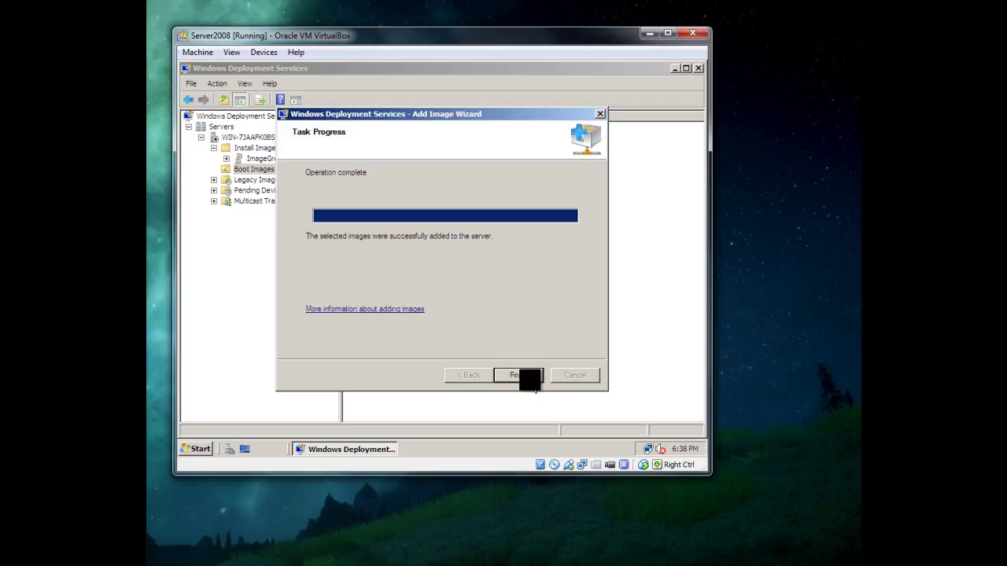
click(525, 385)
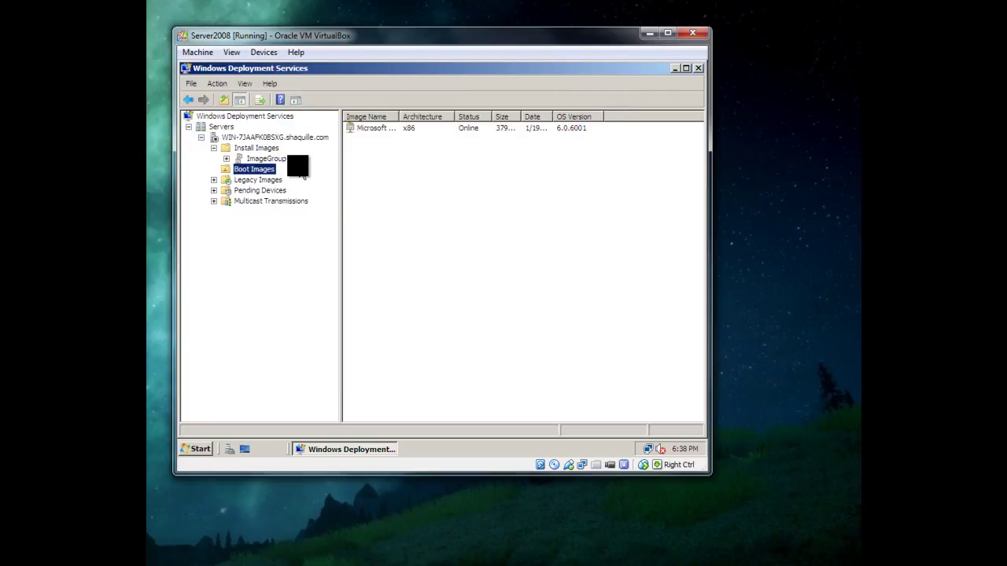
Check the image names under Boot Images and ImageGroup1, and close the deployment console
drag(399, 117, 438, 117)
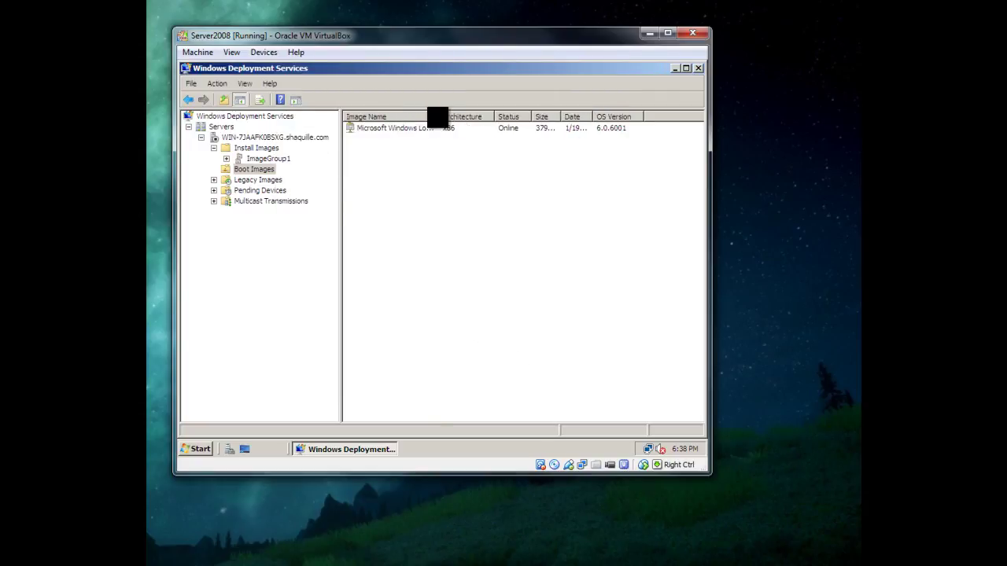
click(268, 159)
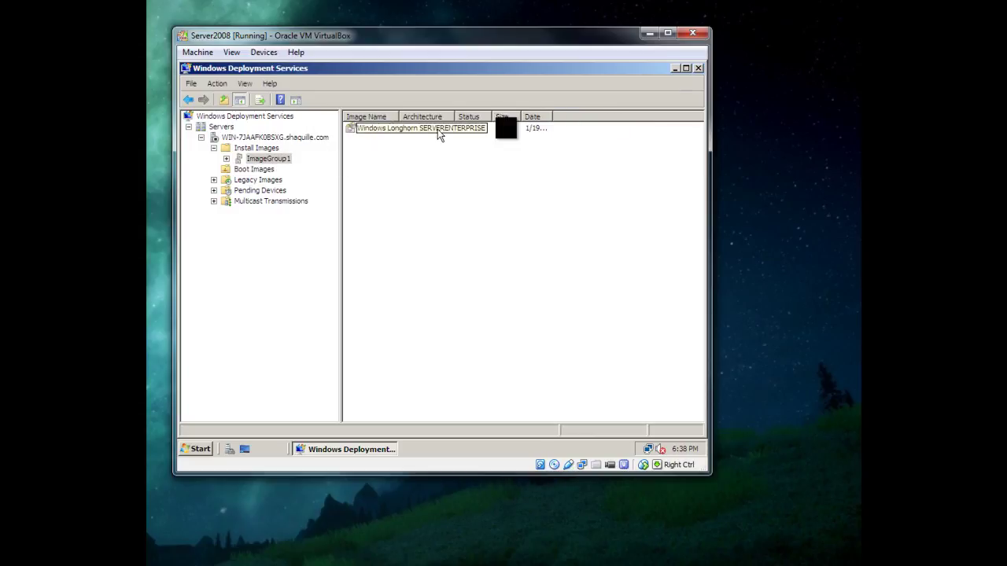
click(698, 68)
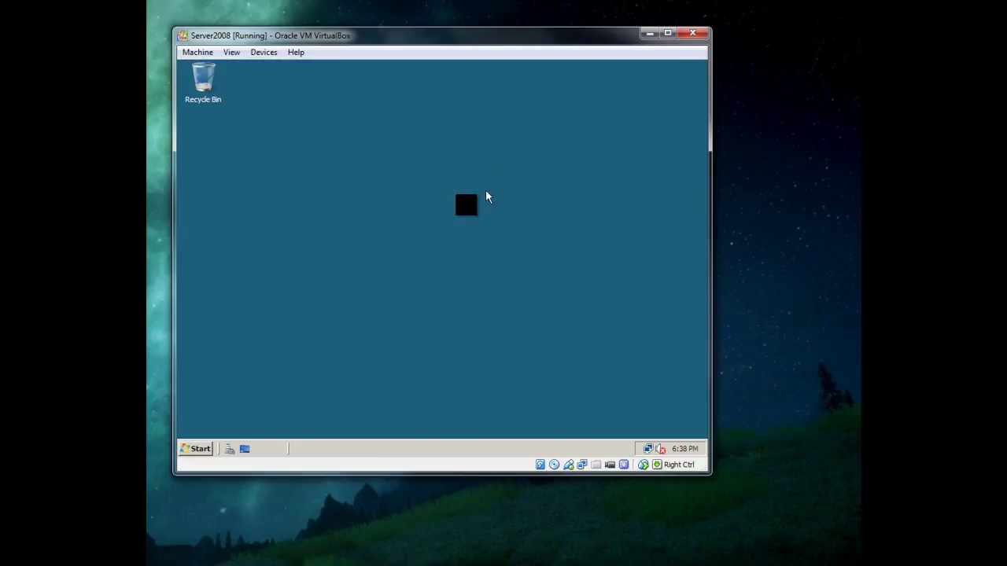
right_click(440, 223)
click(472, 254)
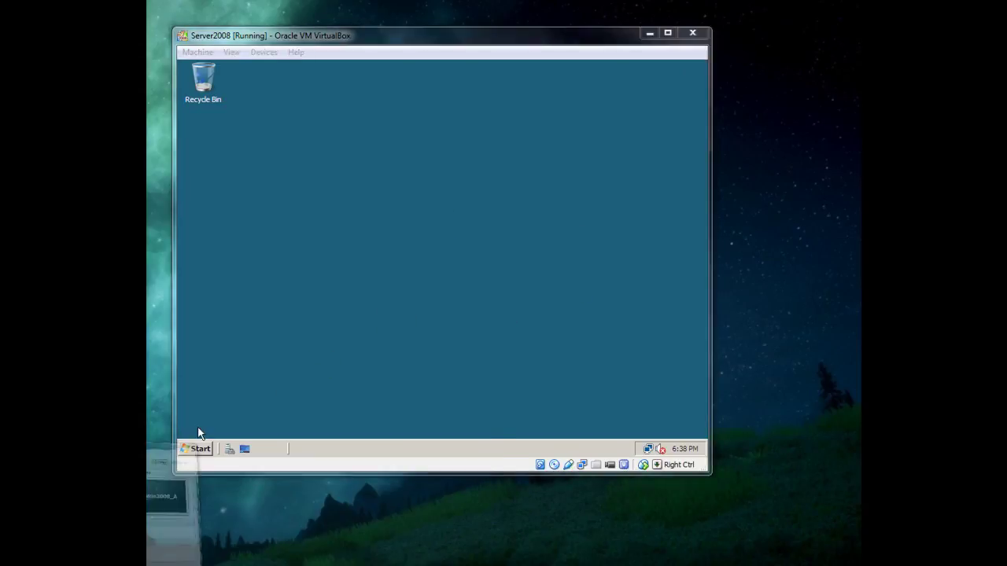
Switch to Oracle VM VirtualBox Manager and try to create a Windows 2008 (64 bit) virtual machine named Server08
key(alt+Tab)
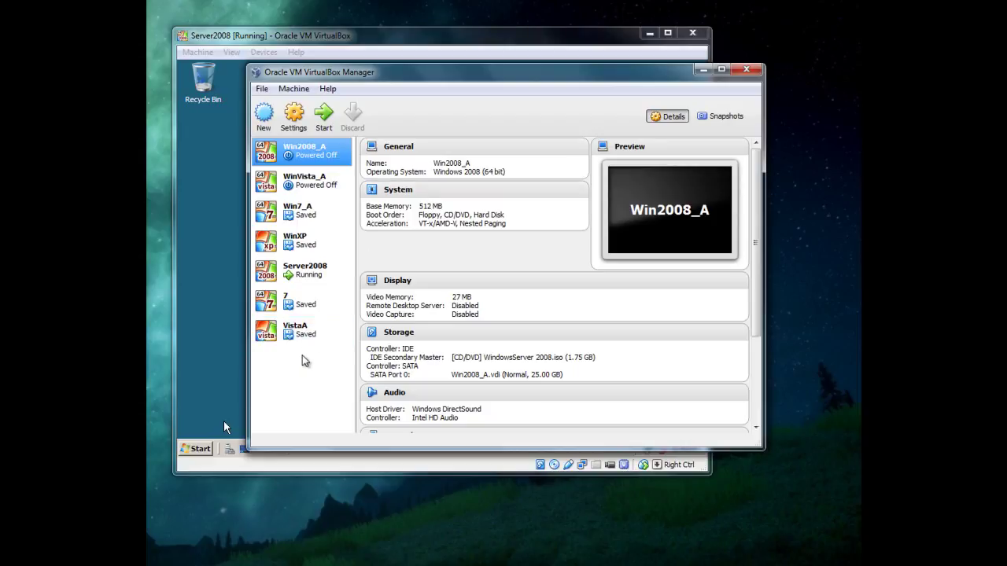
click(266, 118)
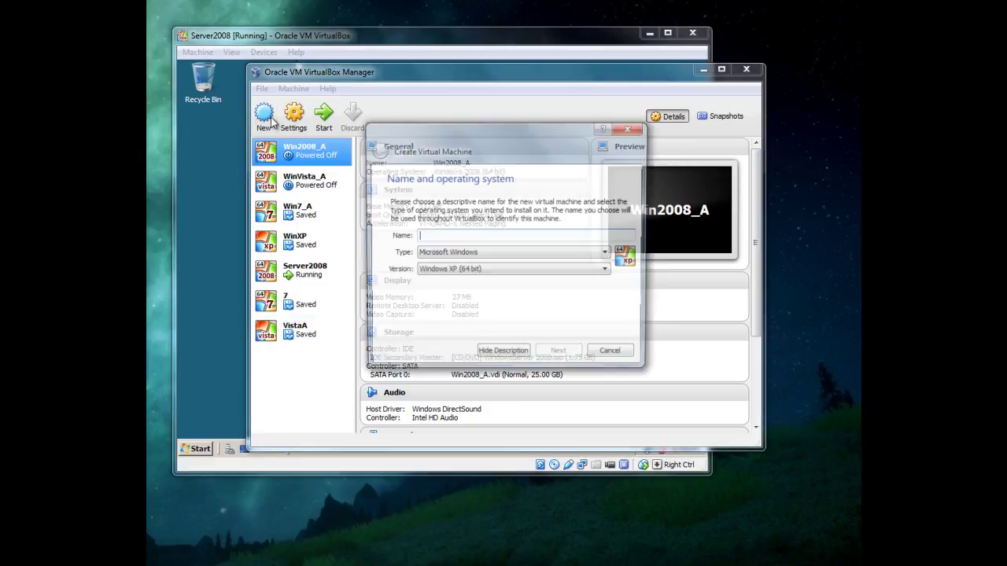
text(Server08)
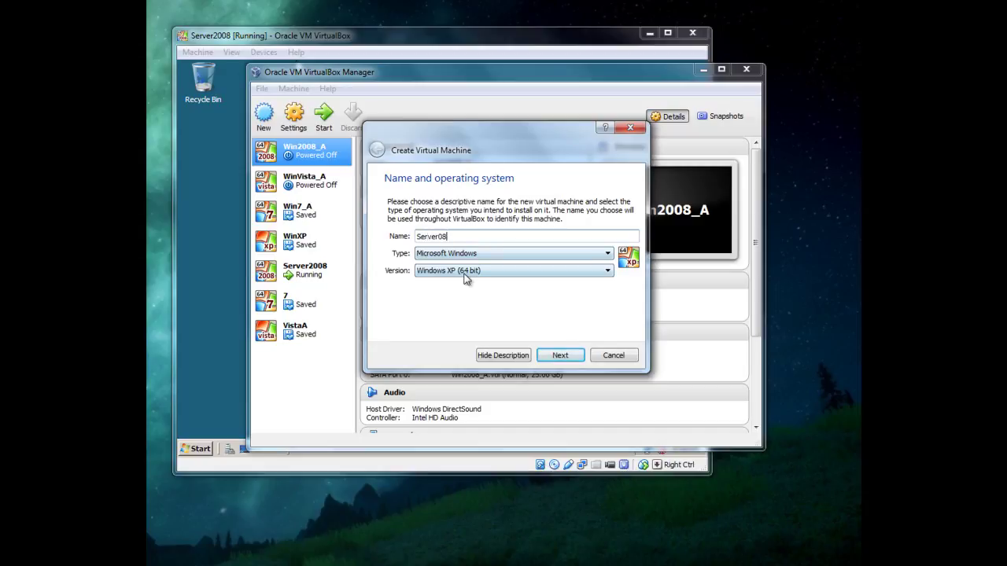
click(472, 271)
scroll(493, 338, down, 2)
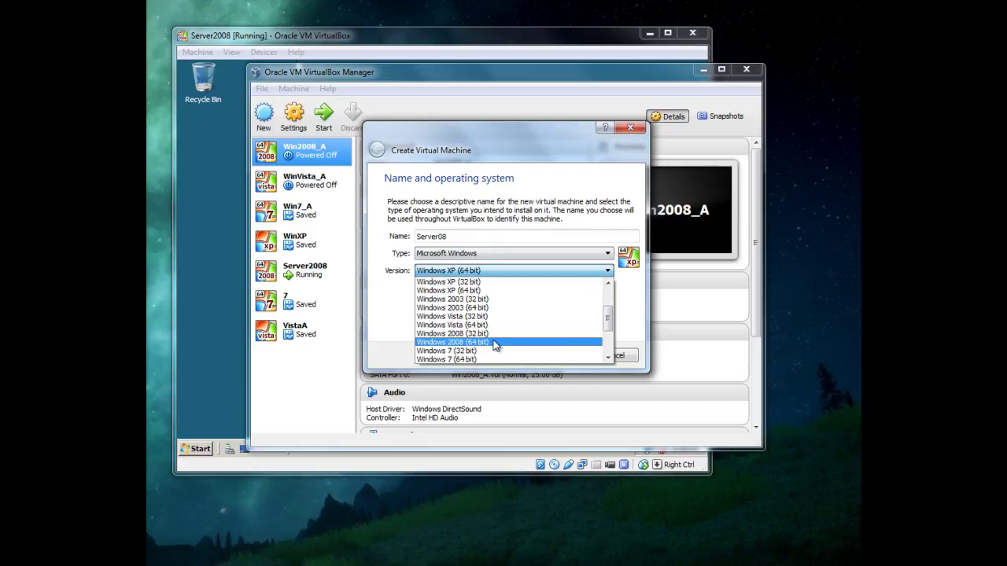
click(494, 343)
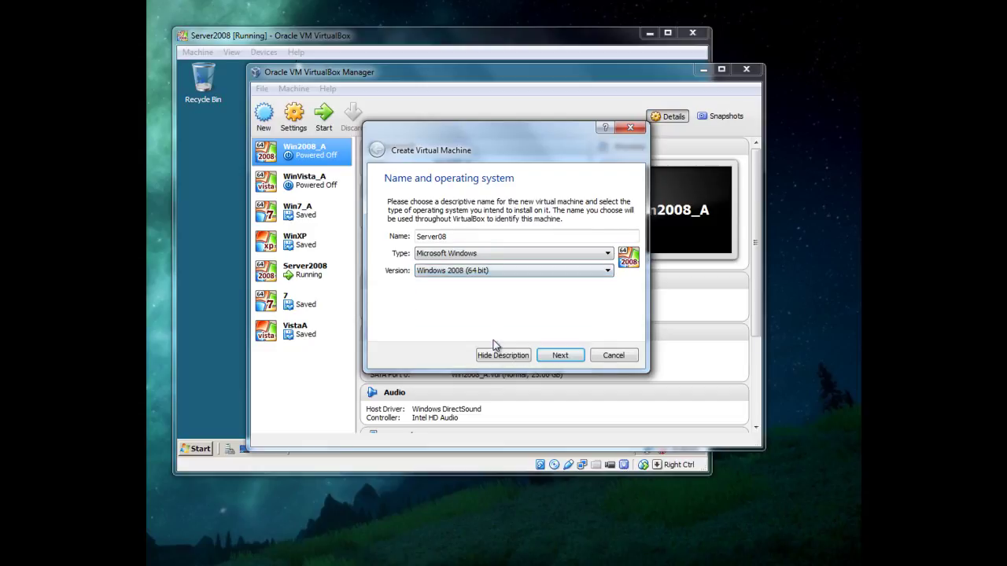
click(566, 357)
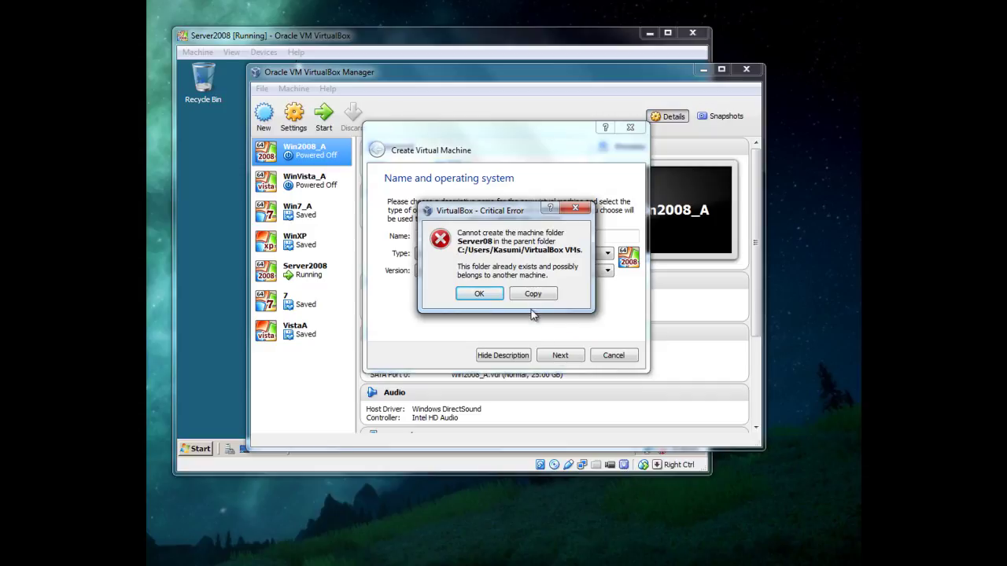
Change the new virtual machine's name to Server082 and accept 512 MB of memory
click(477, 295)
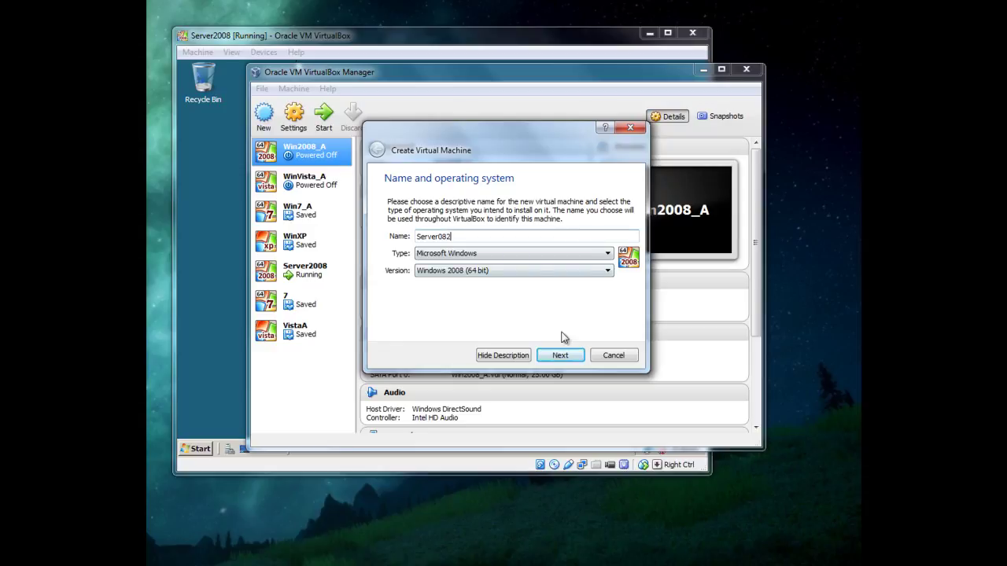
click(558, 356)
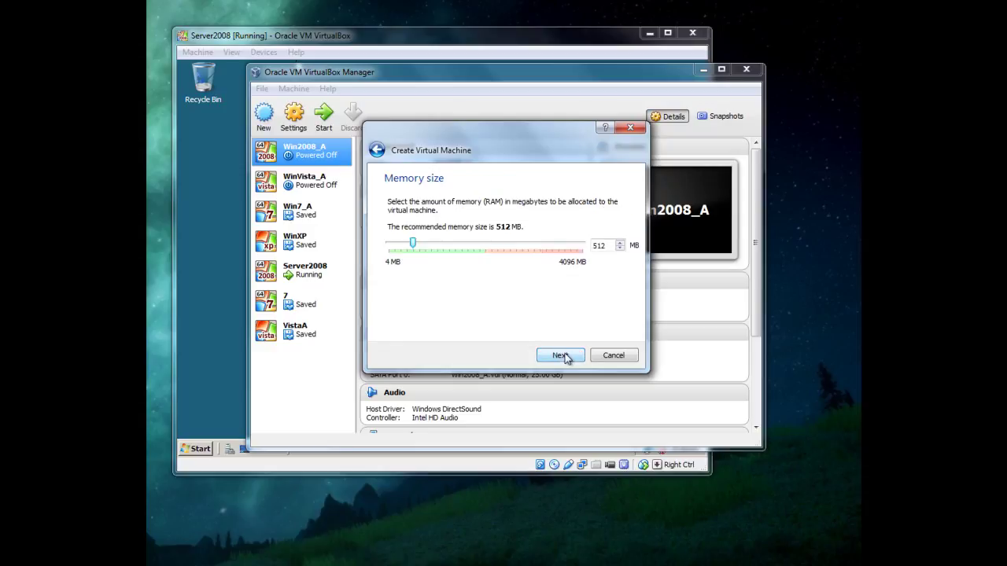
click(561, 355)
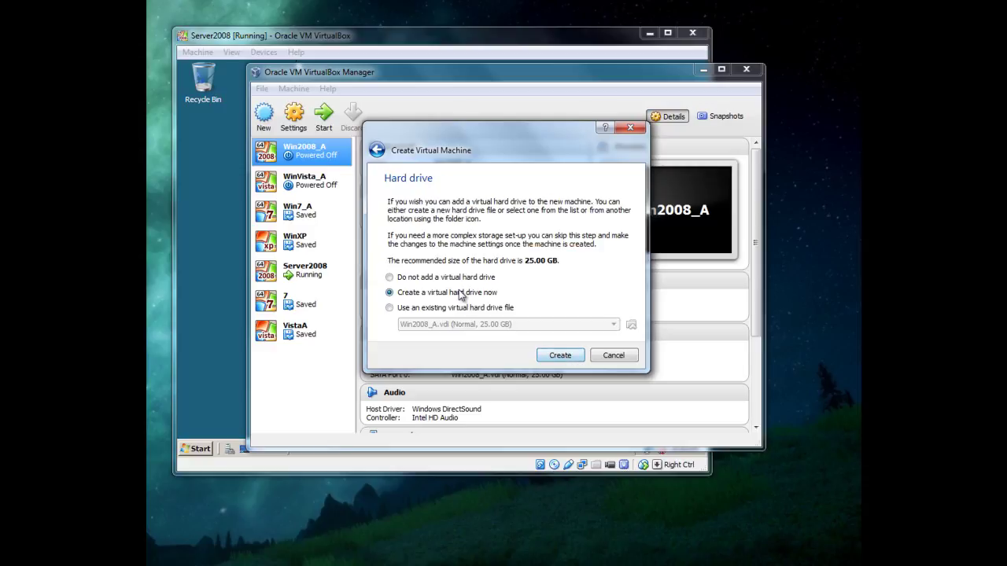
Create a dynamically allocated 25.00 GB virtual hard drive of type VHD for the new machine
click(557, 356)
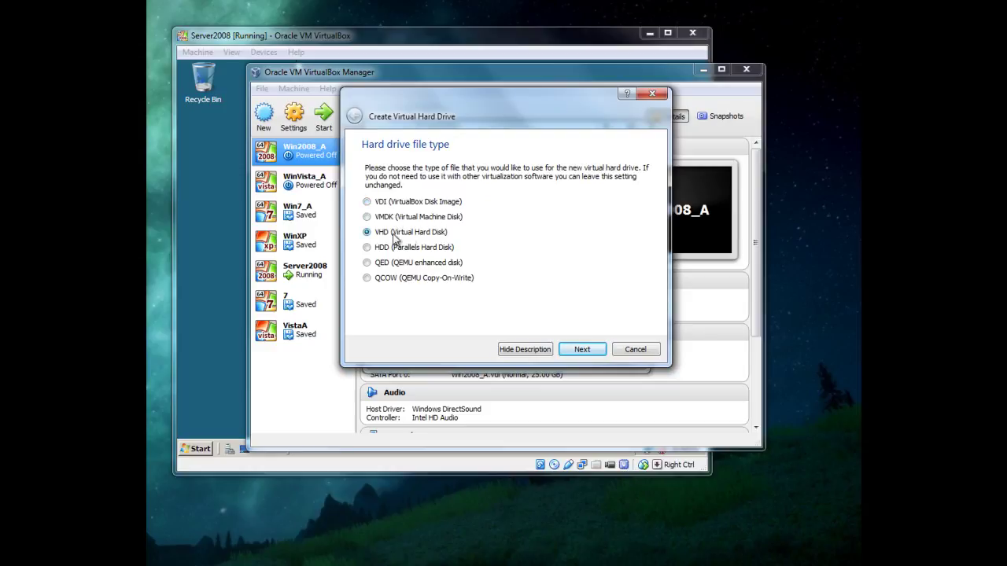
click(581, 353)
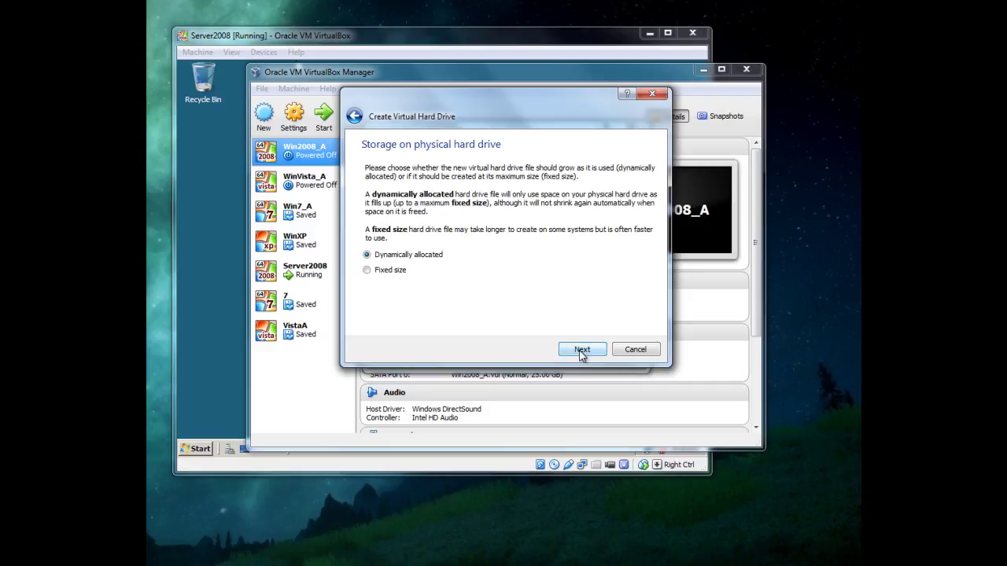
click(582, 353)
click(581, 350)
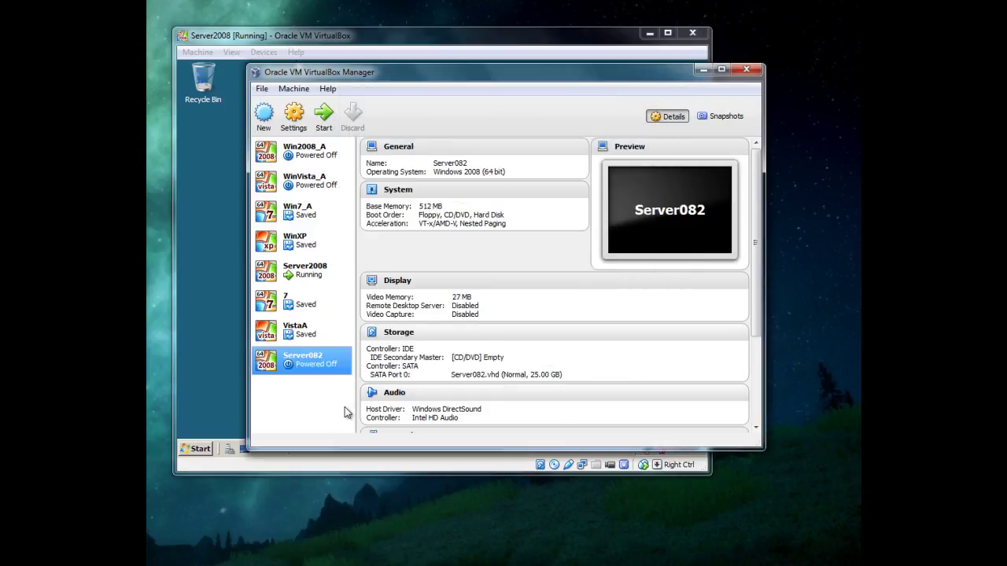
In Server082's system settings, enable Network as a boot device and move it to first place in the boot order
key(Up)
key(Down)
click(296, 116)
click(344, 149)
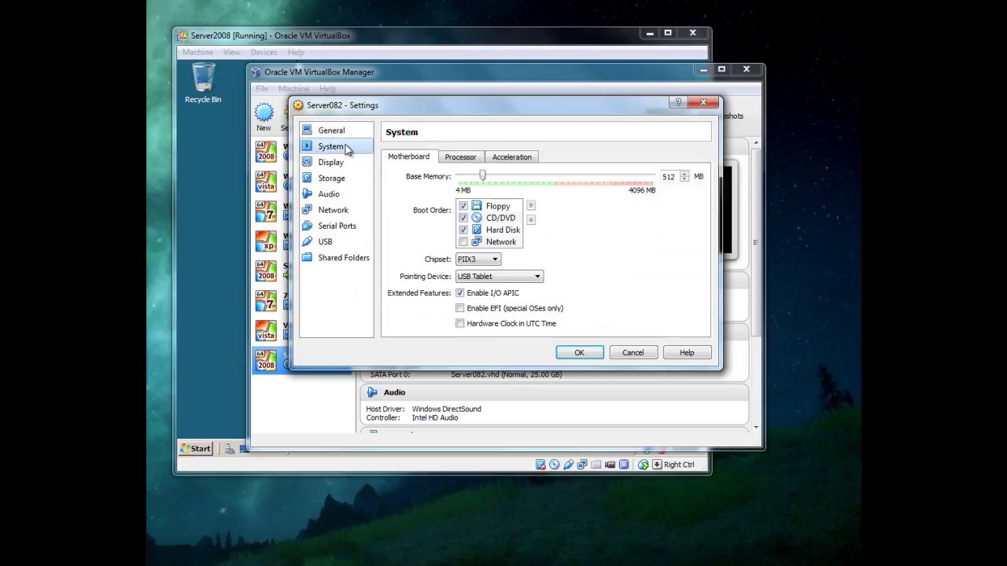
click(462, 241)
click(510, 244)
click(530, 205)
click(530, 205)
click(530, 205)
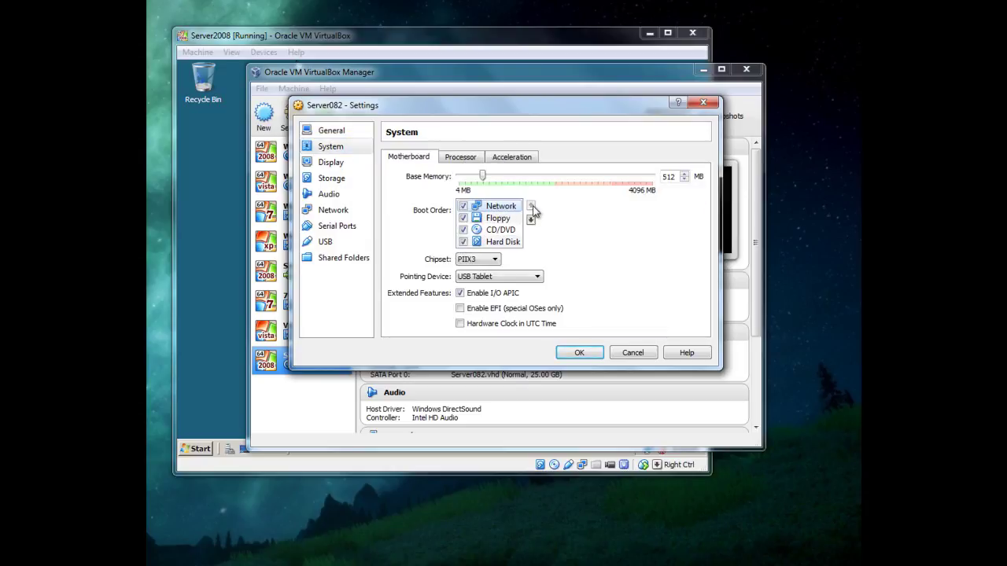
Save the boot order, then attach Server082's network Adapter 1 to Host-only Adapter with promiscuous mode set to Allow All
click(580, 352)
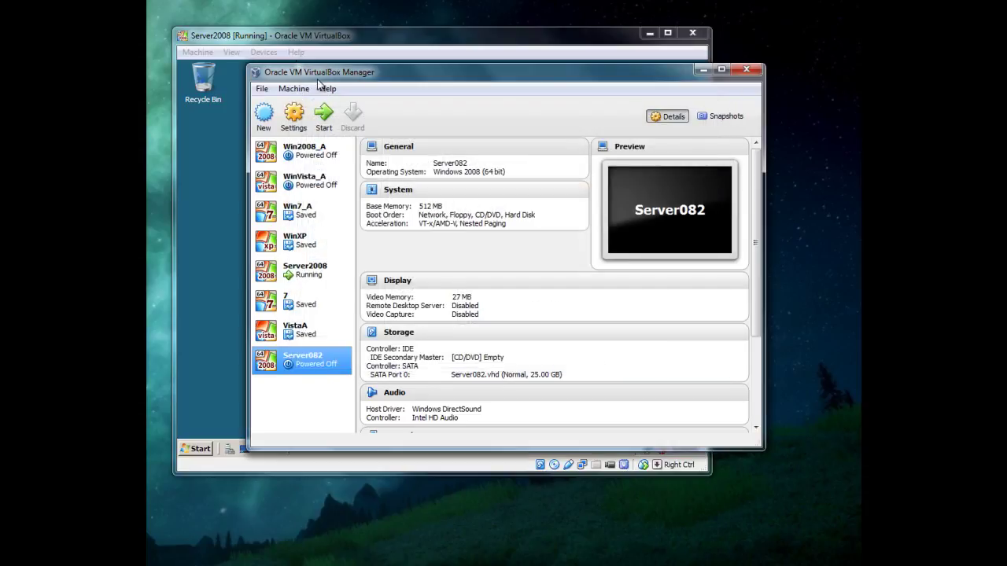
click(312, 116)
click(333, 210)
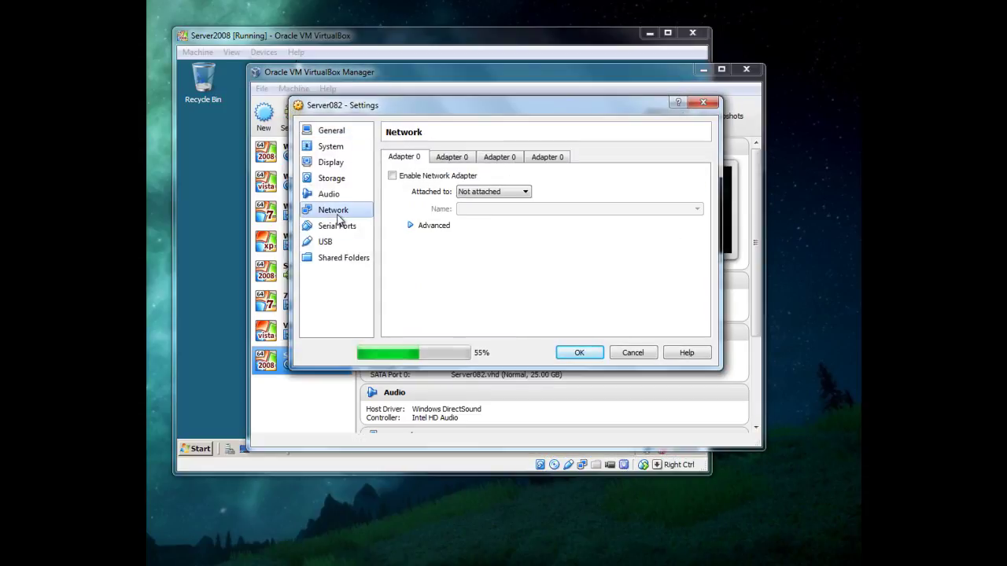
click(431, 226)
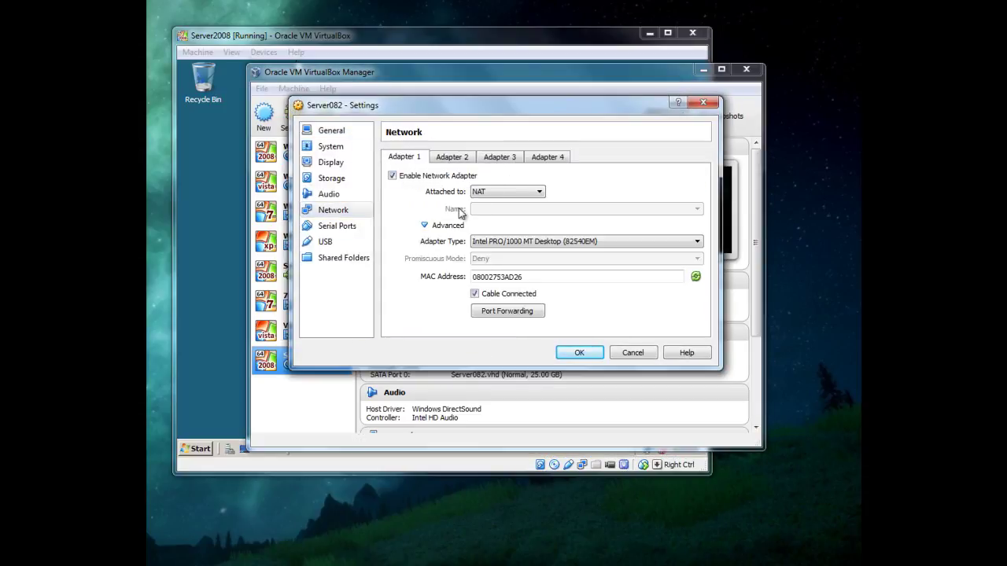
click(495, 192)
click(511, 246)
click(507, 259)
click(506, 287)
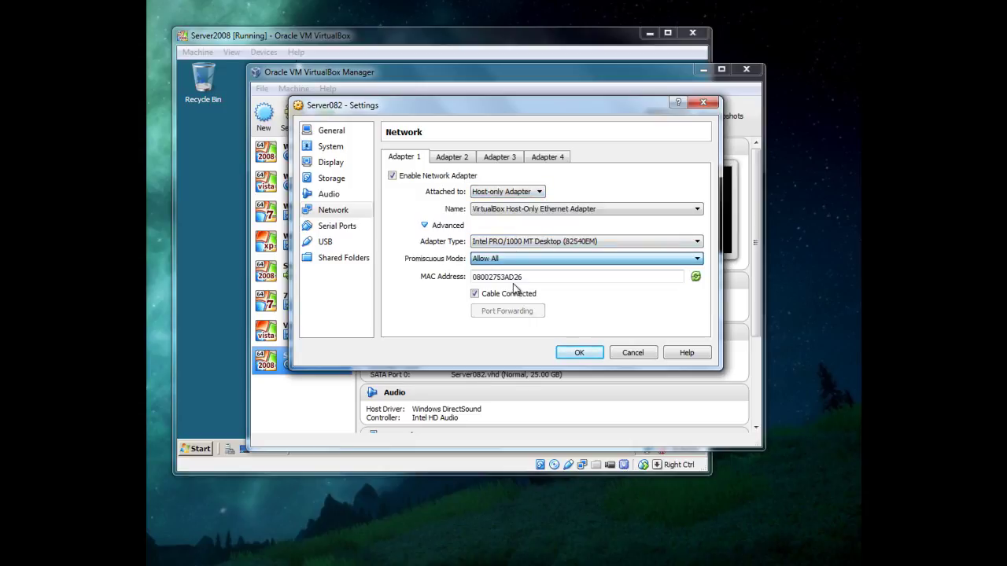
click(586, 352)
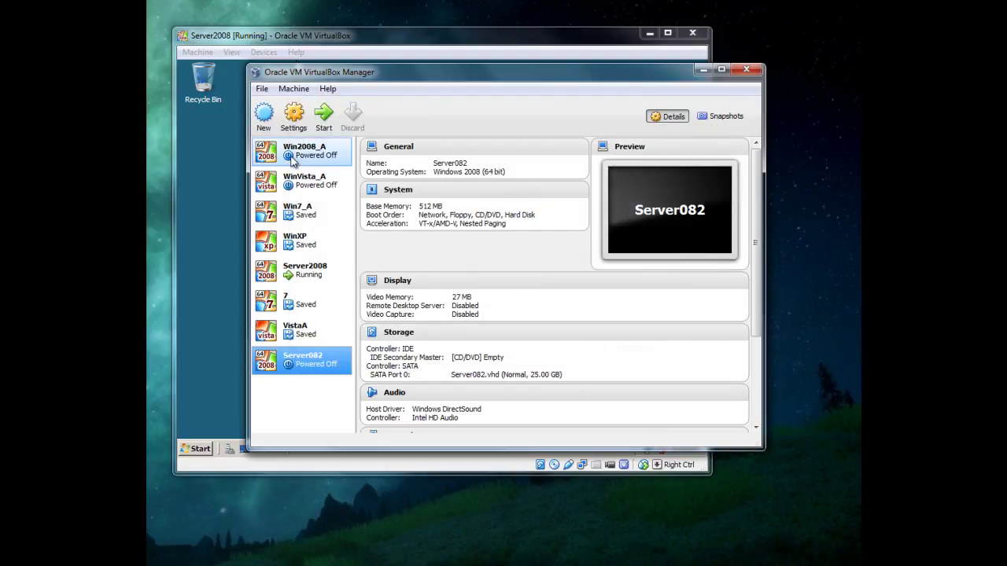
Start Server082 without selecting a start-up disk so it boots from the network, and decline the mouse capture
click(325, 116)
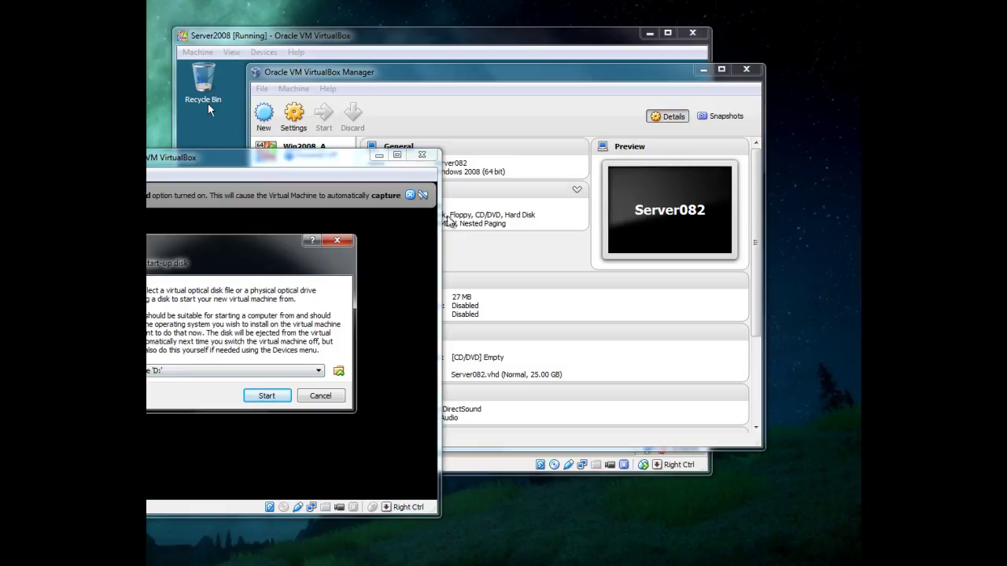
click(342, 245)
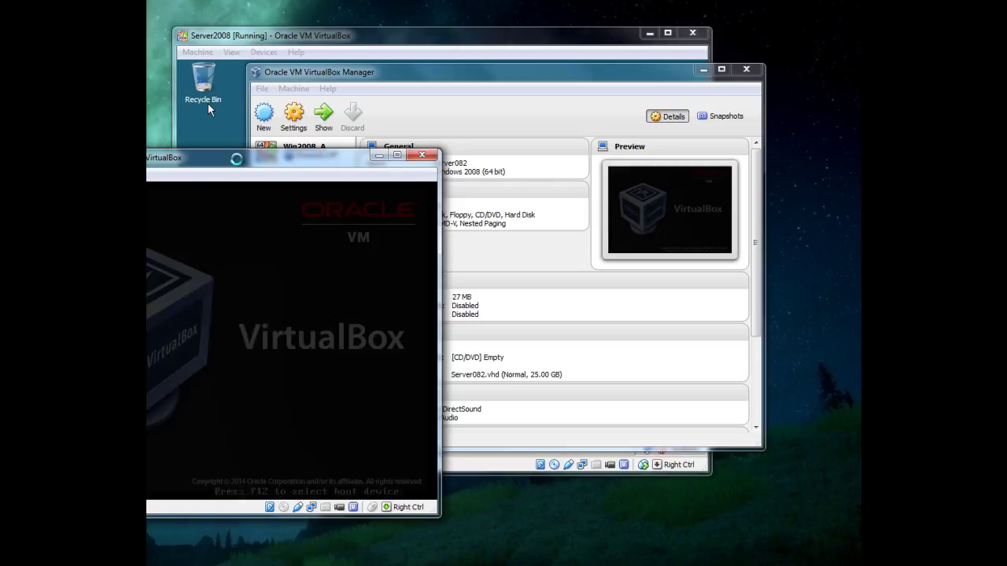
click(288, 274)
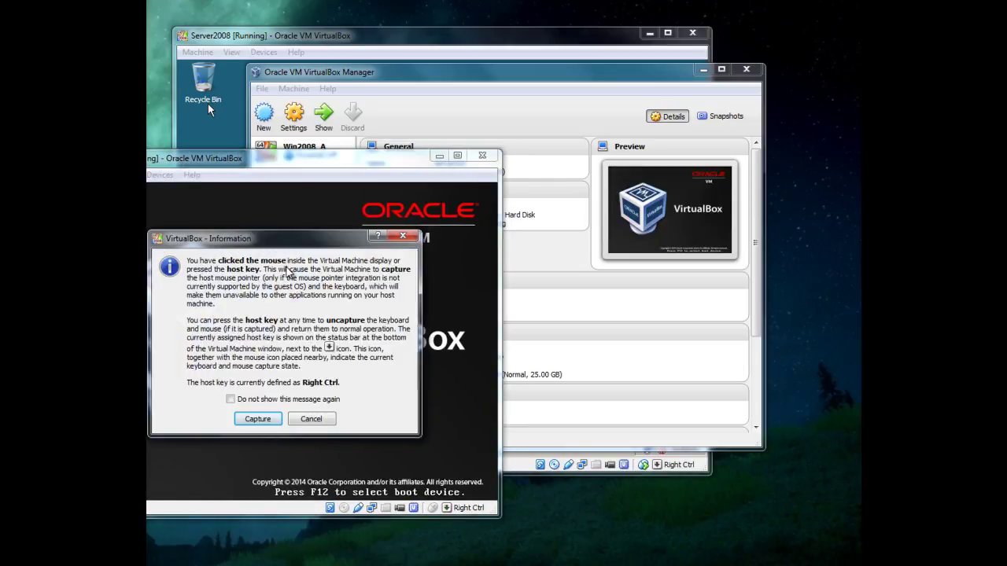
click(326, 420)
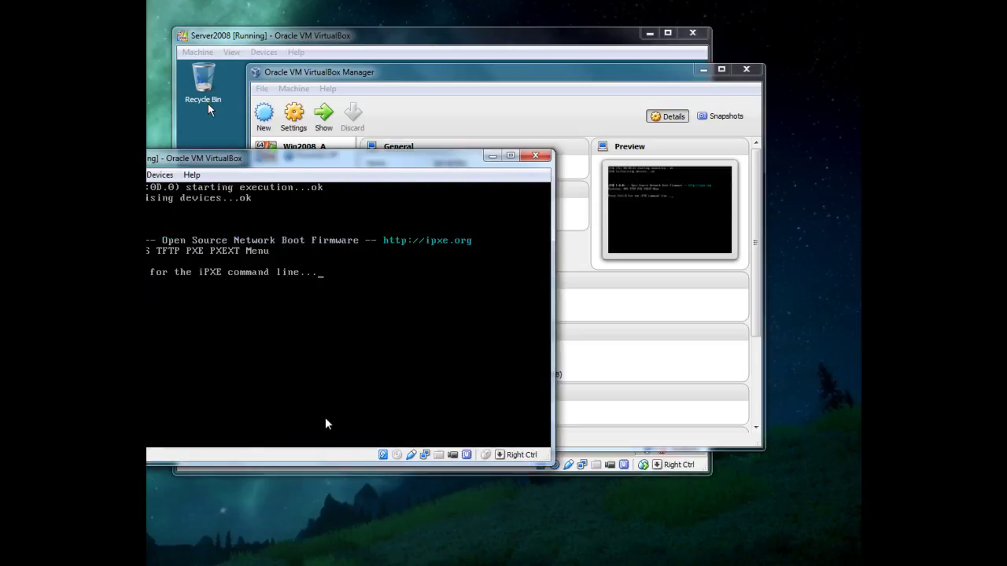